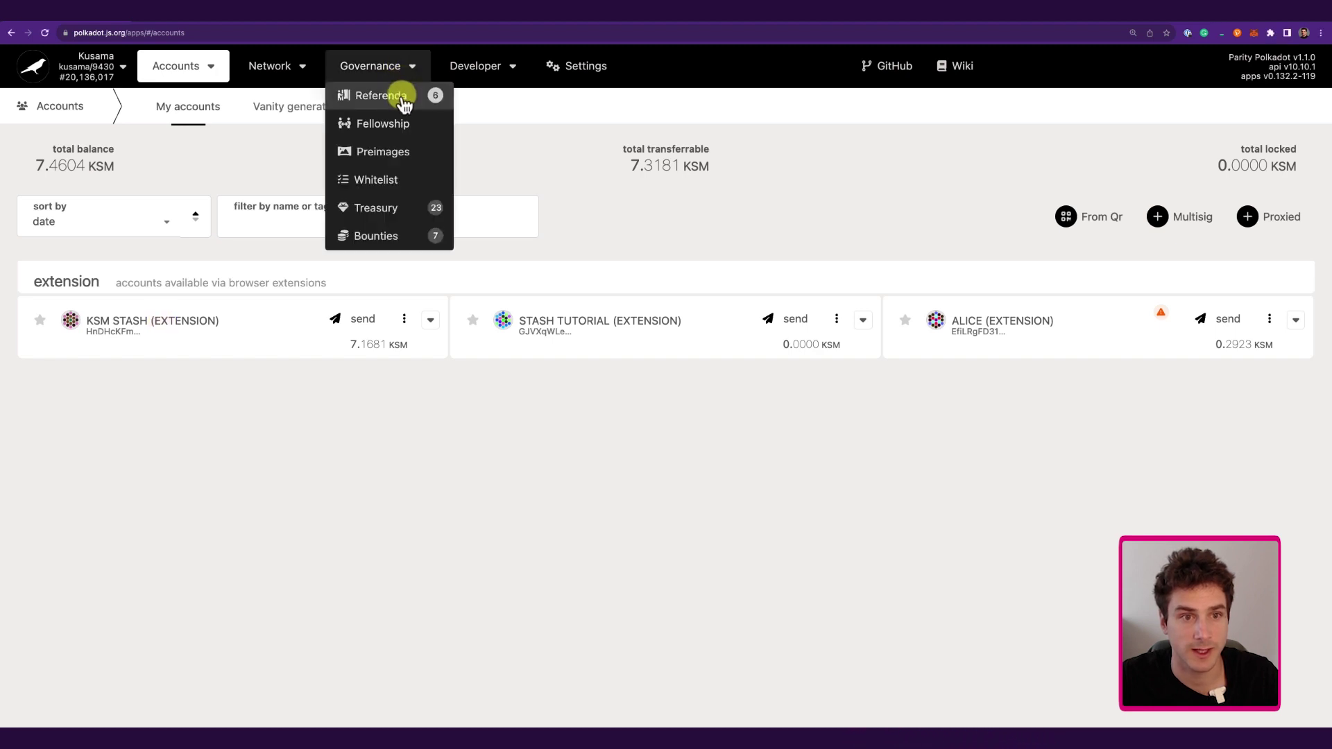
Open the KSM STASH delegate votes form from Referenda, toggling all-tracks delegation on and off
click(401, 97)
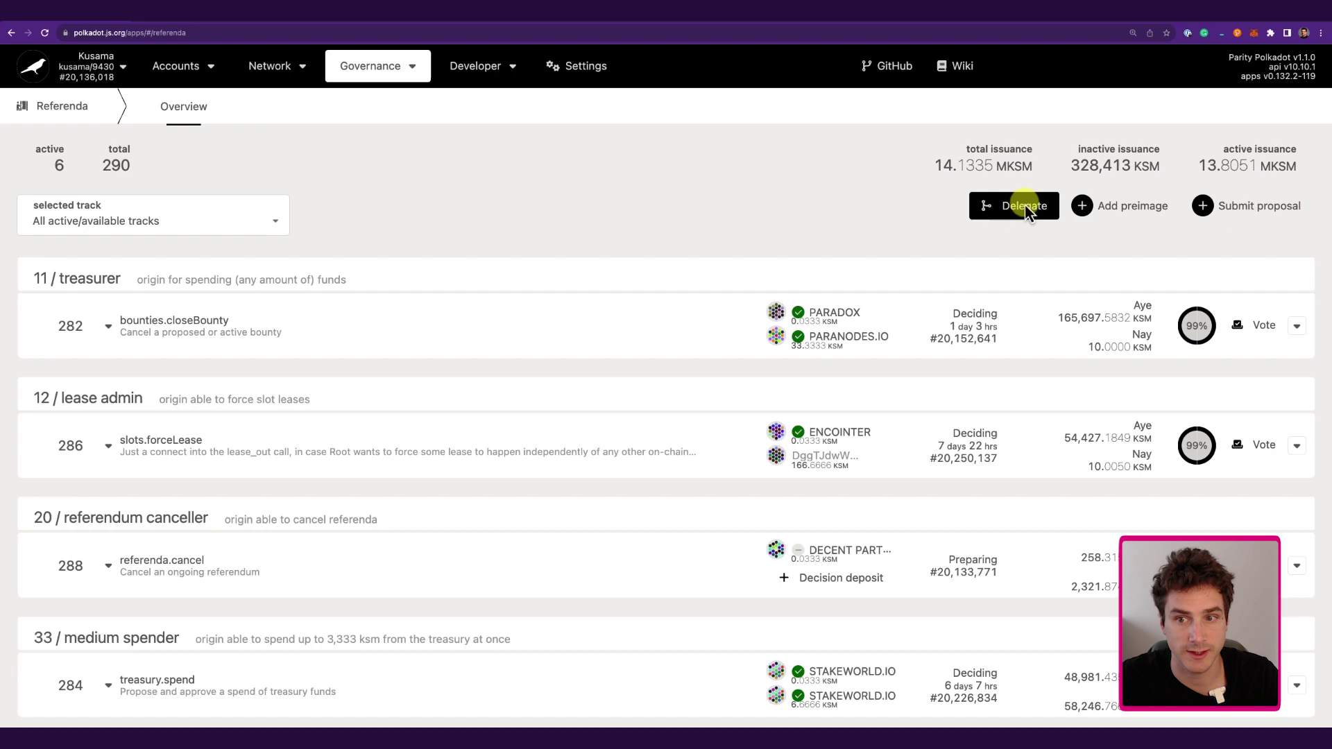
click(1025, 205)
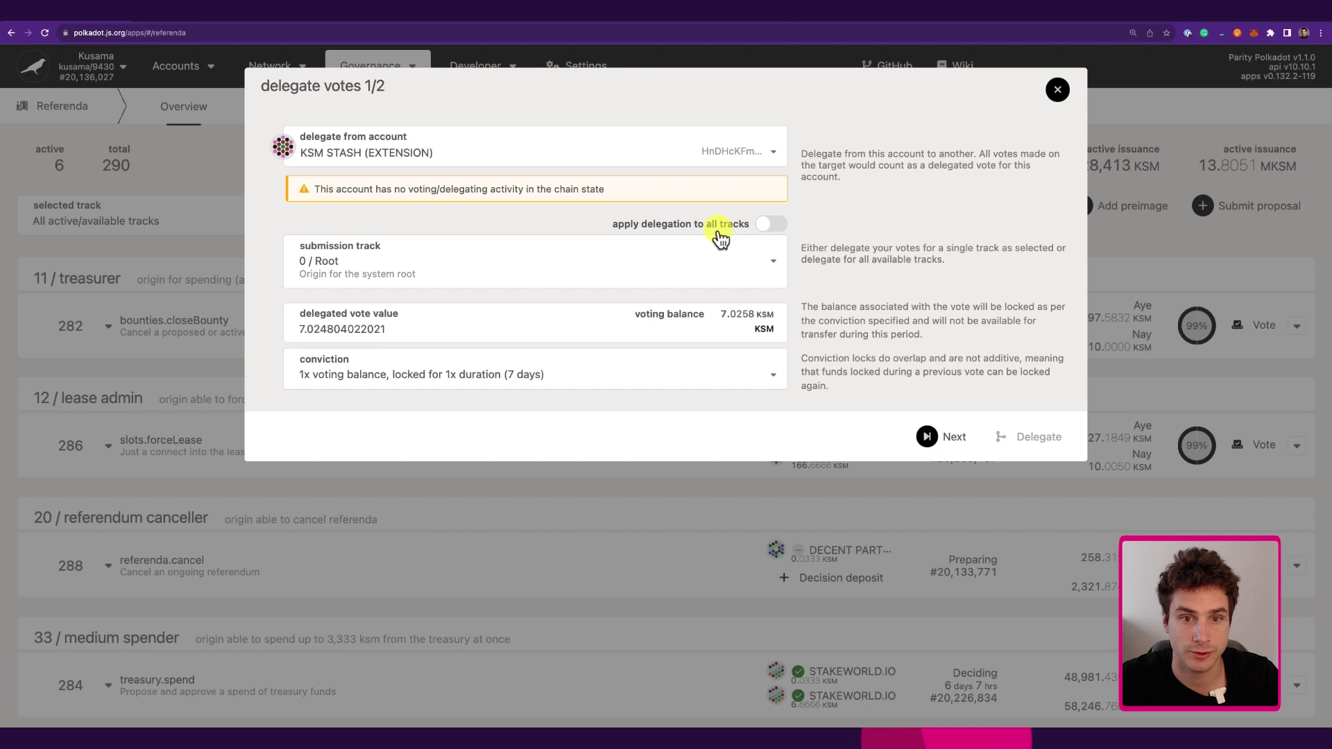
click(770, 225)
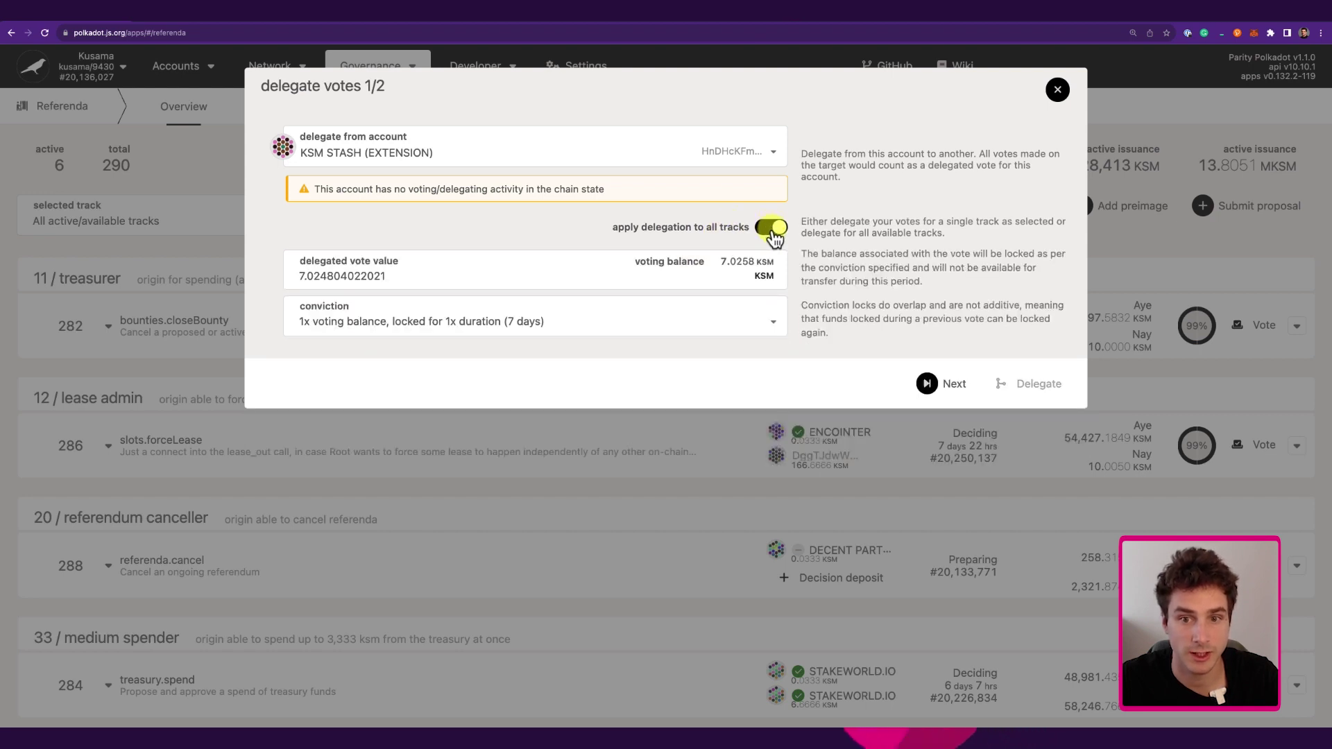
click(772, 226)
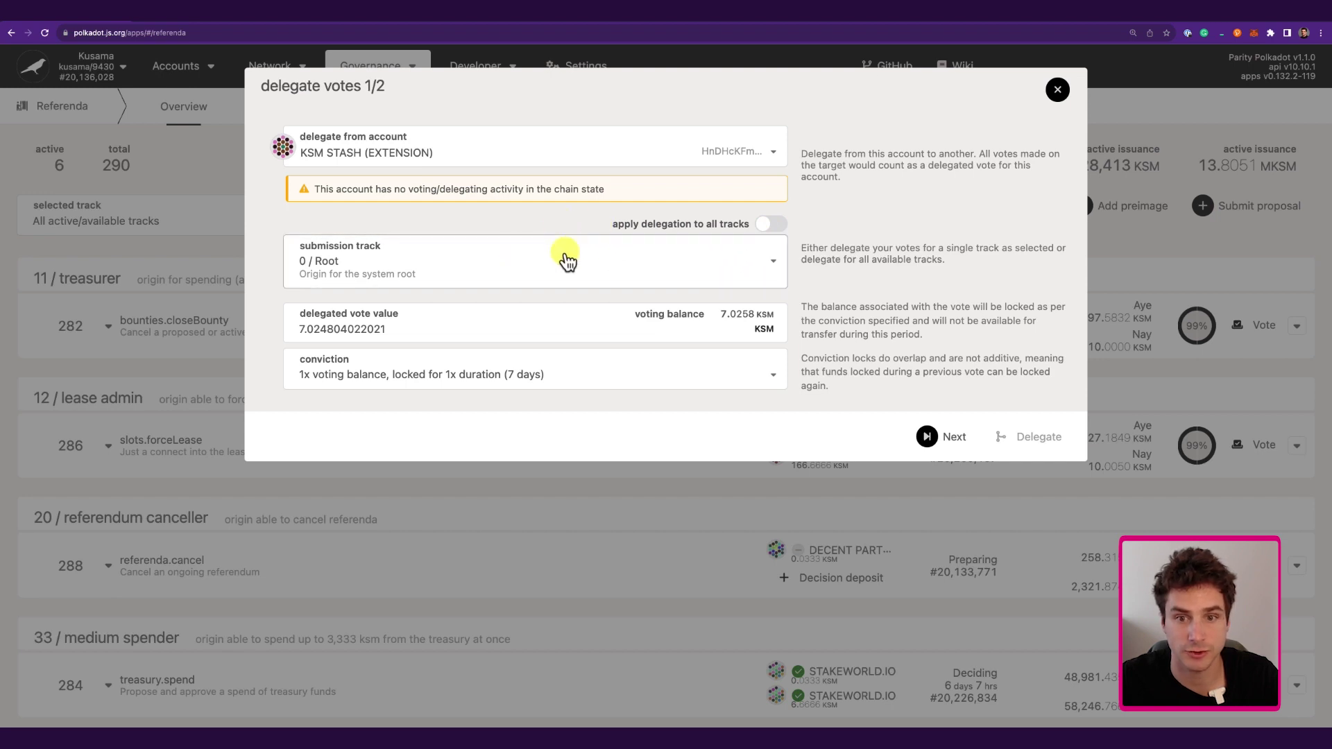
Enter 0.5 as the delegated vote value and review the conviction options, keeping 1x
triple_click(375, 335)
text(0.5)
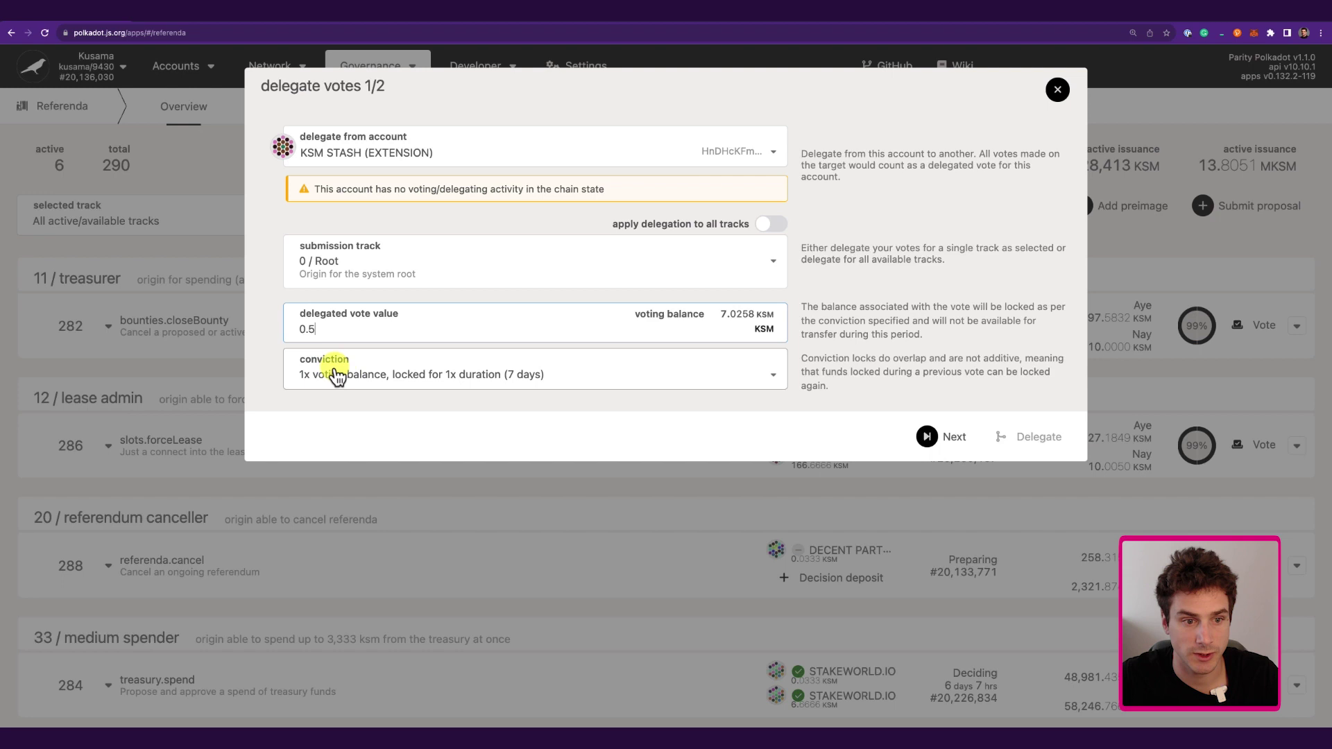
click(419, 385)
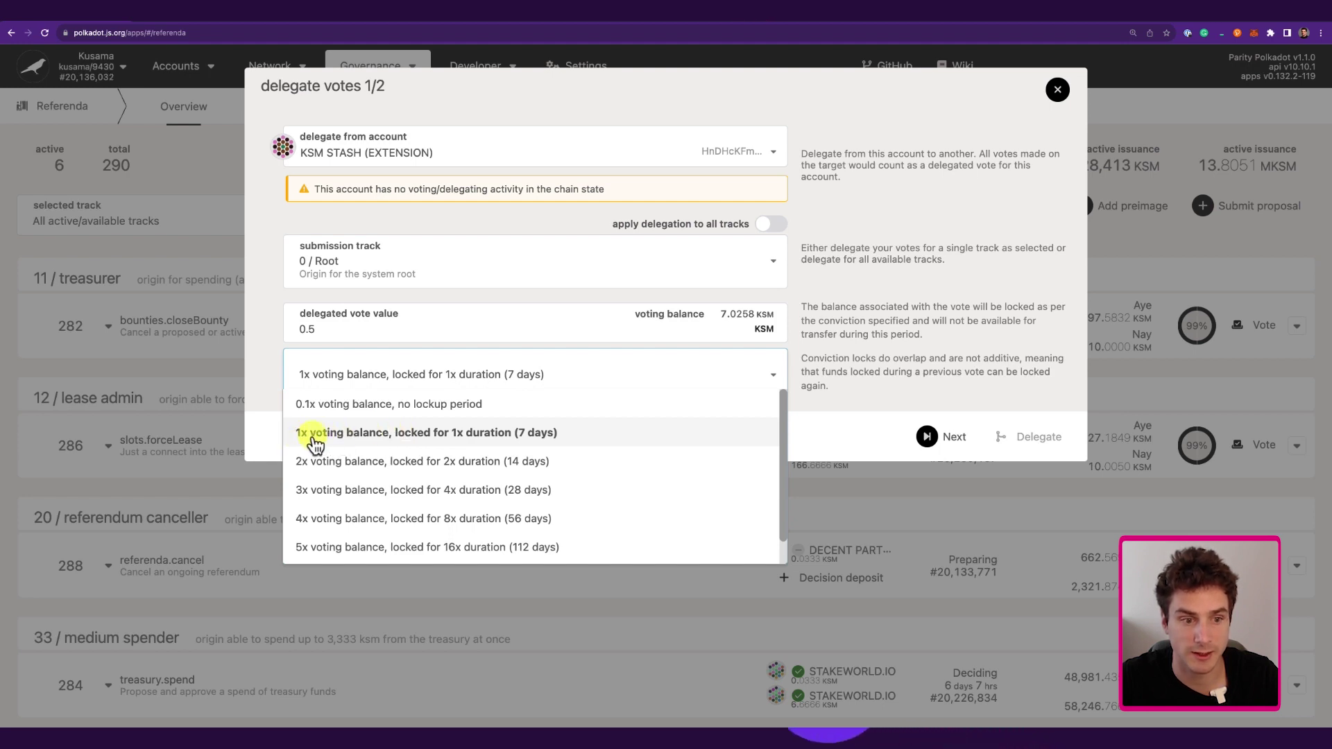
scroll(319, 460, down, 1)
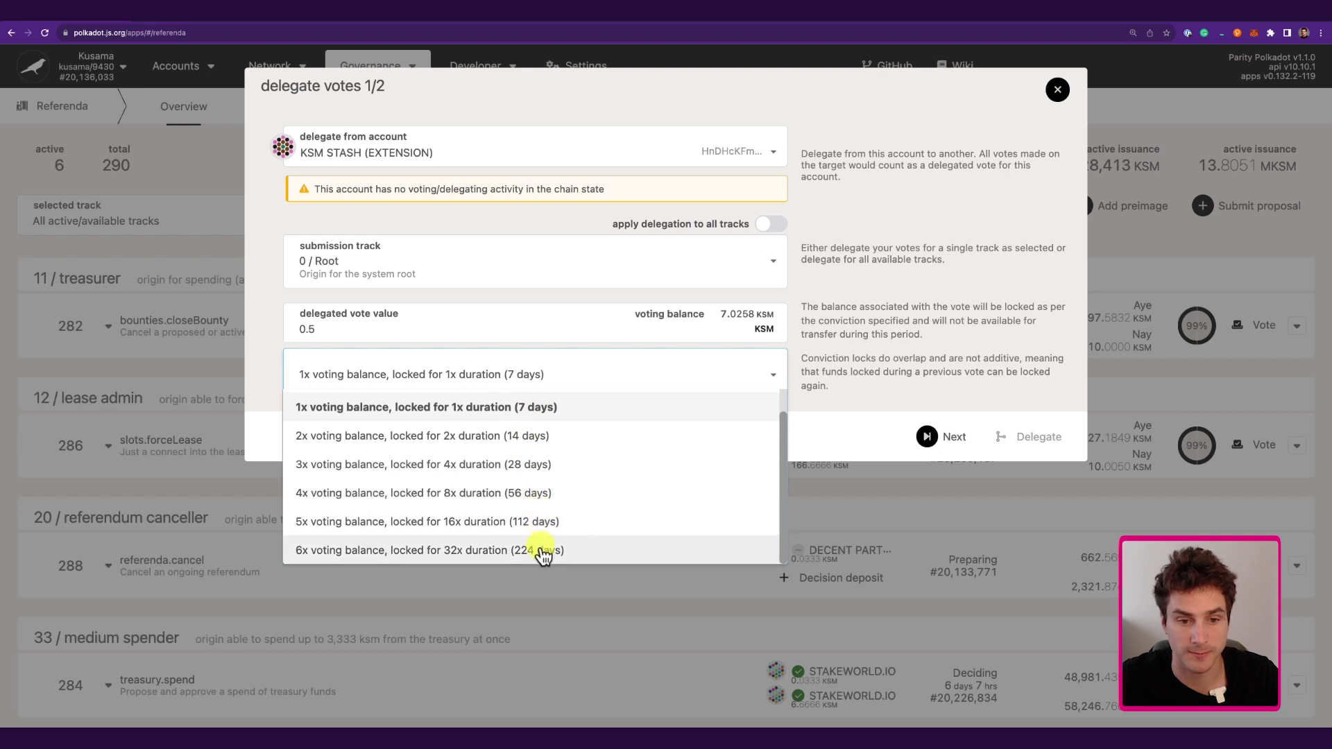
scroll(485, 496, up, 1)
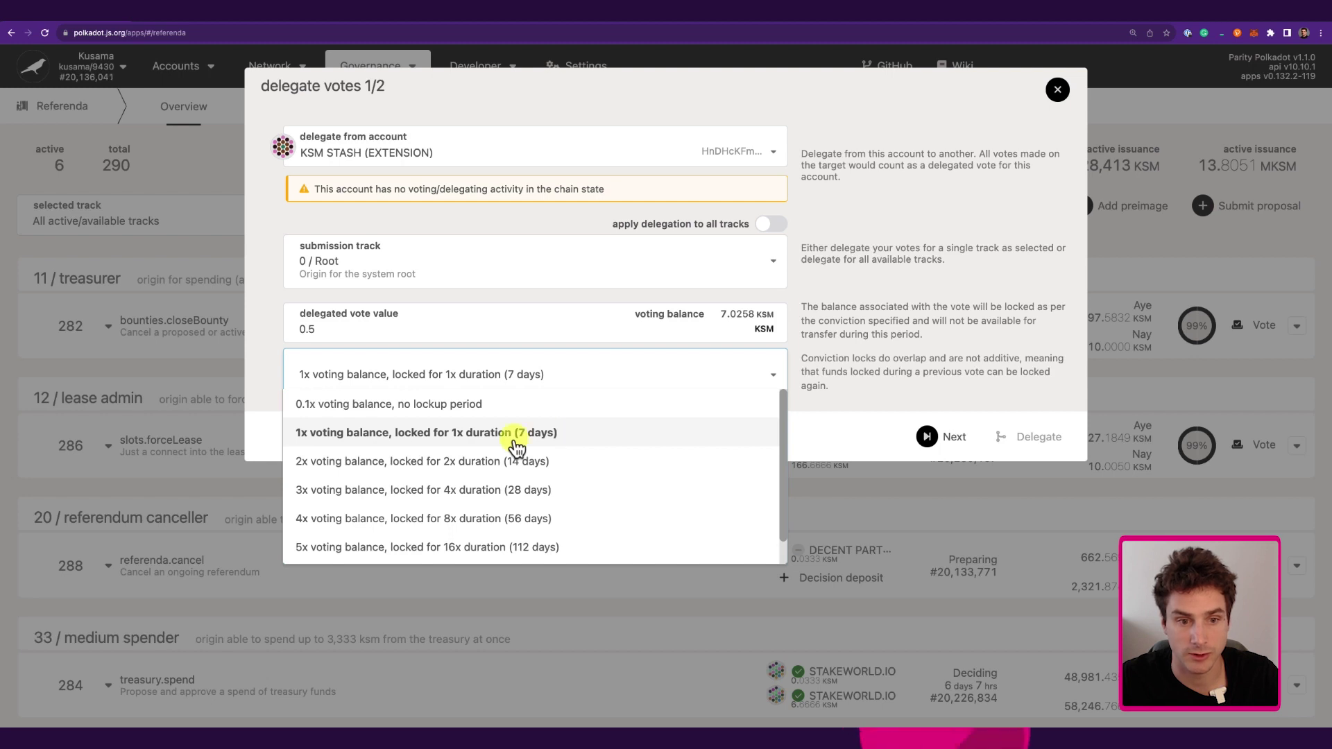
Keep 1x conviction, advance to the delegate step and browse the Fellows list
click(441, 434)
click(943, 436)
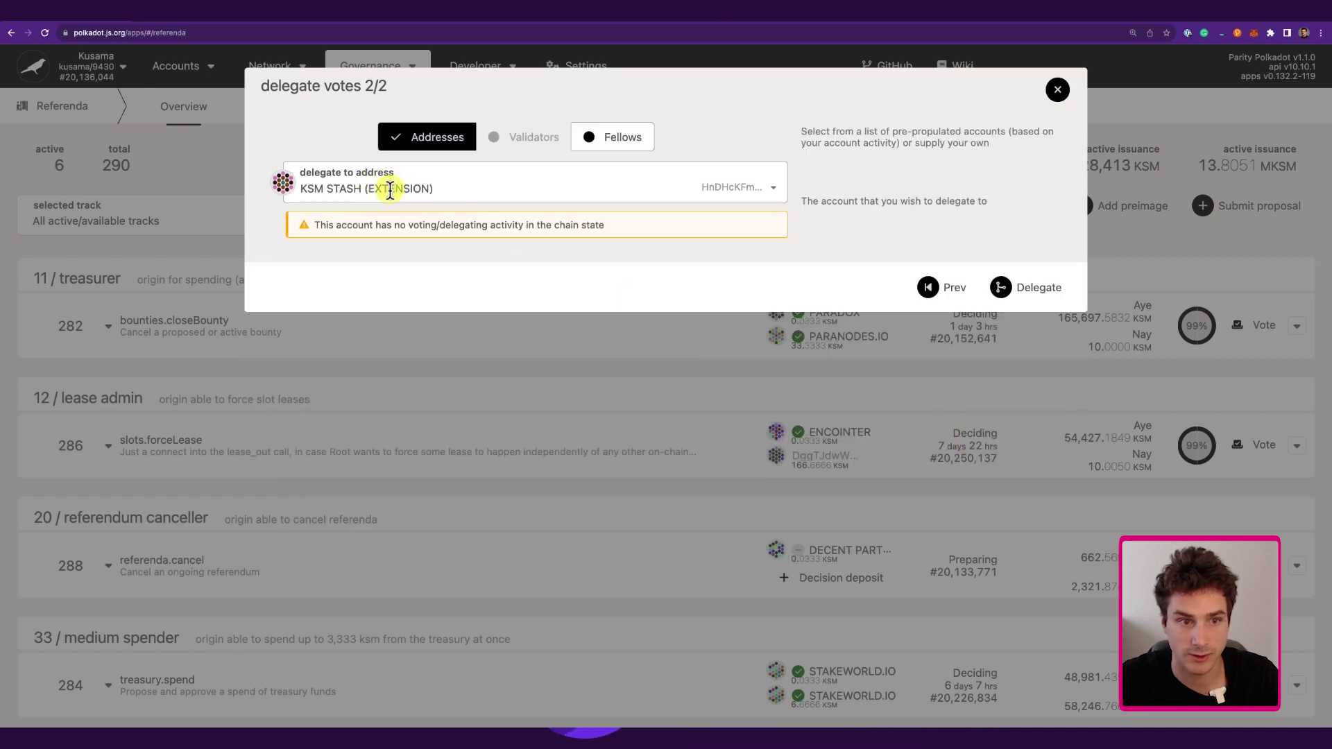
click(586, 145)
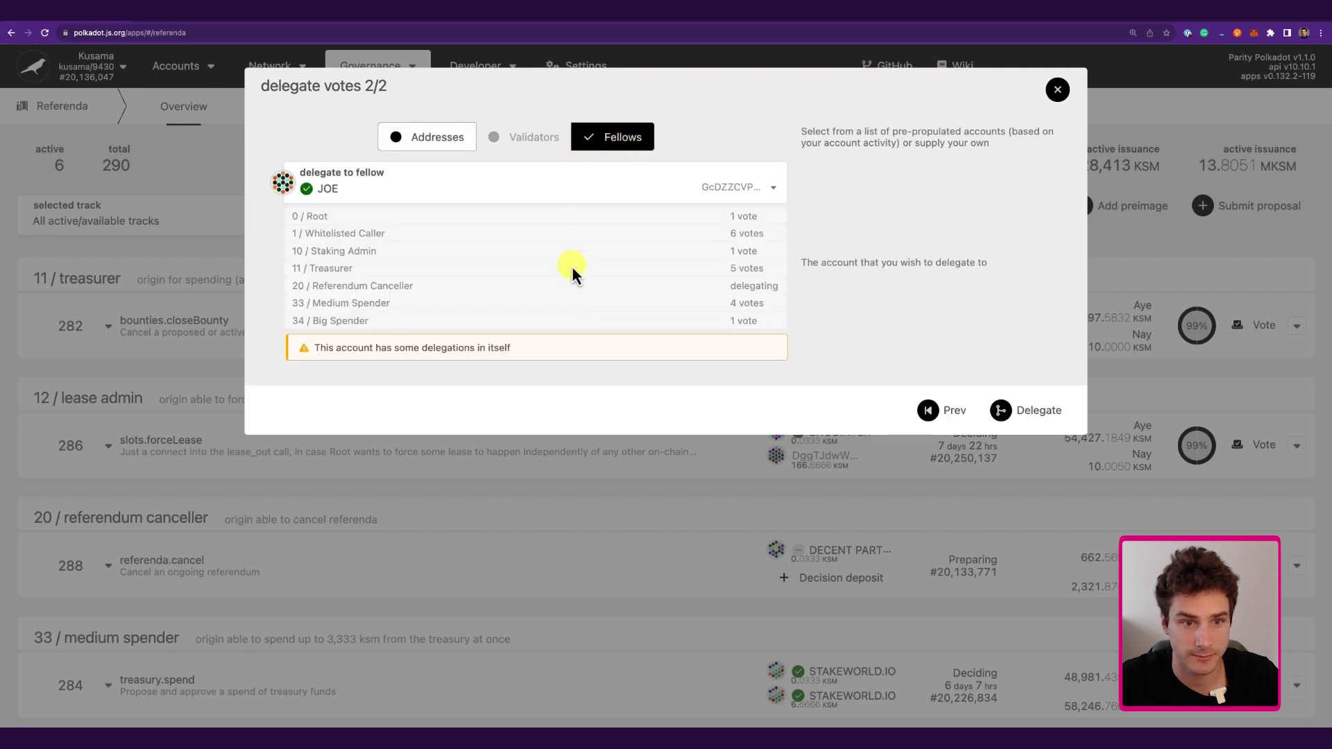
click(571, 190)
scroll(547, 277, down, 4)
scroll(548, 274, down, 1)
scroll(514, 229, up, 5)
Switch to the saved Addresses option and open a new browser tab
click(437, 137)
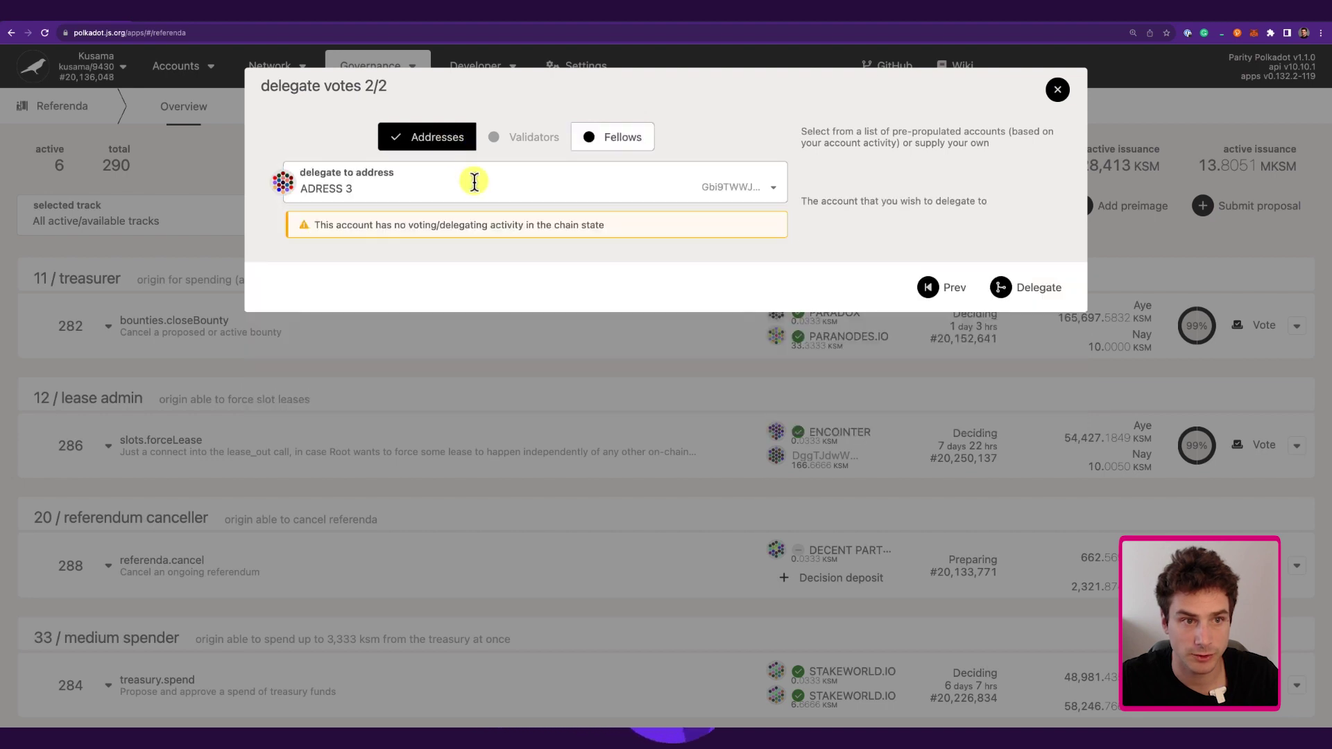
key(super+t)
click(193, 35)
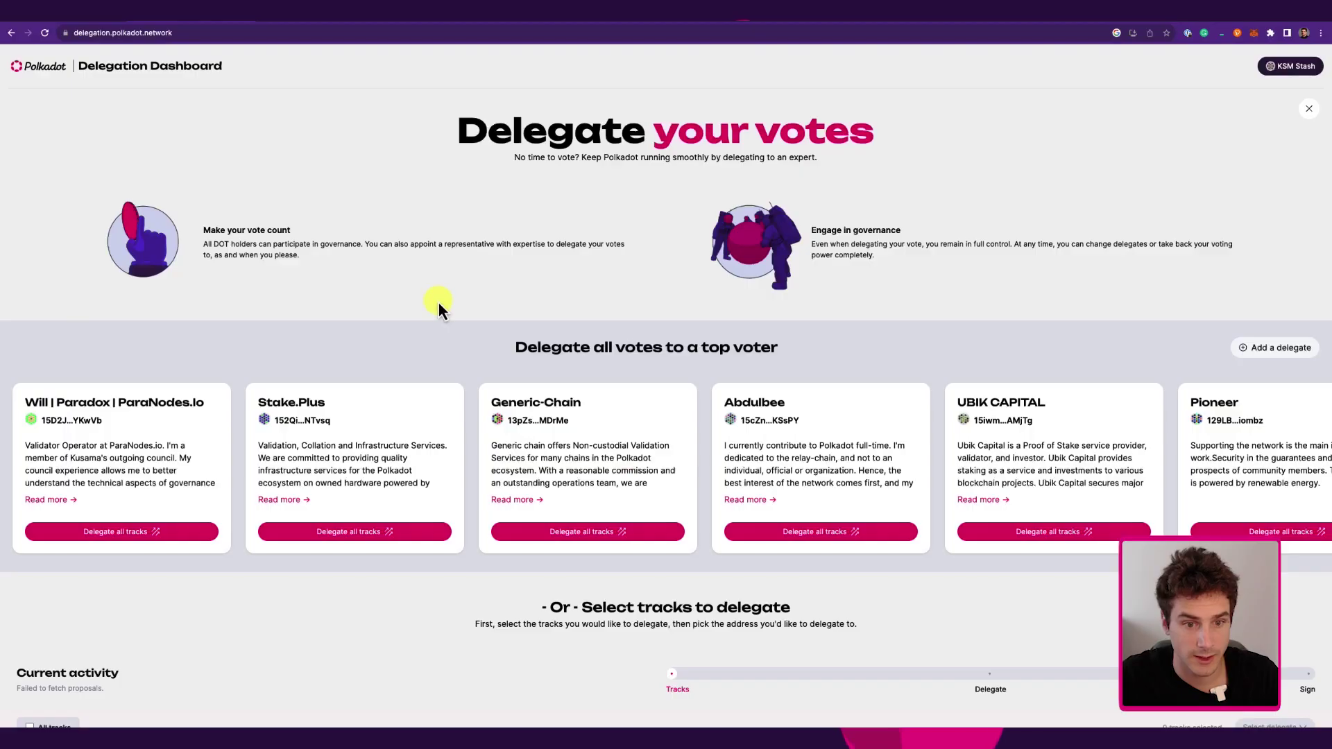
Scroll the top-voter delegate cards on delegation.polkadot.network and open the TurboFlakes profile
scroll(438, 301, down, 2)
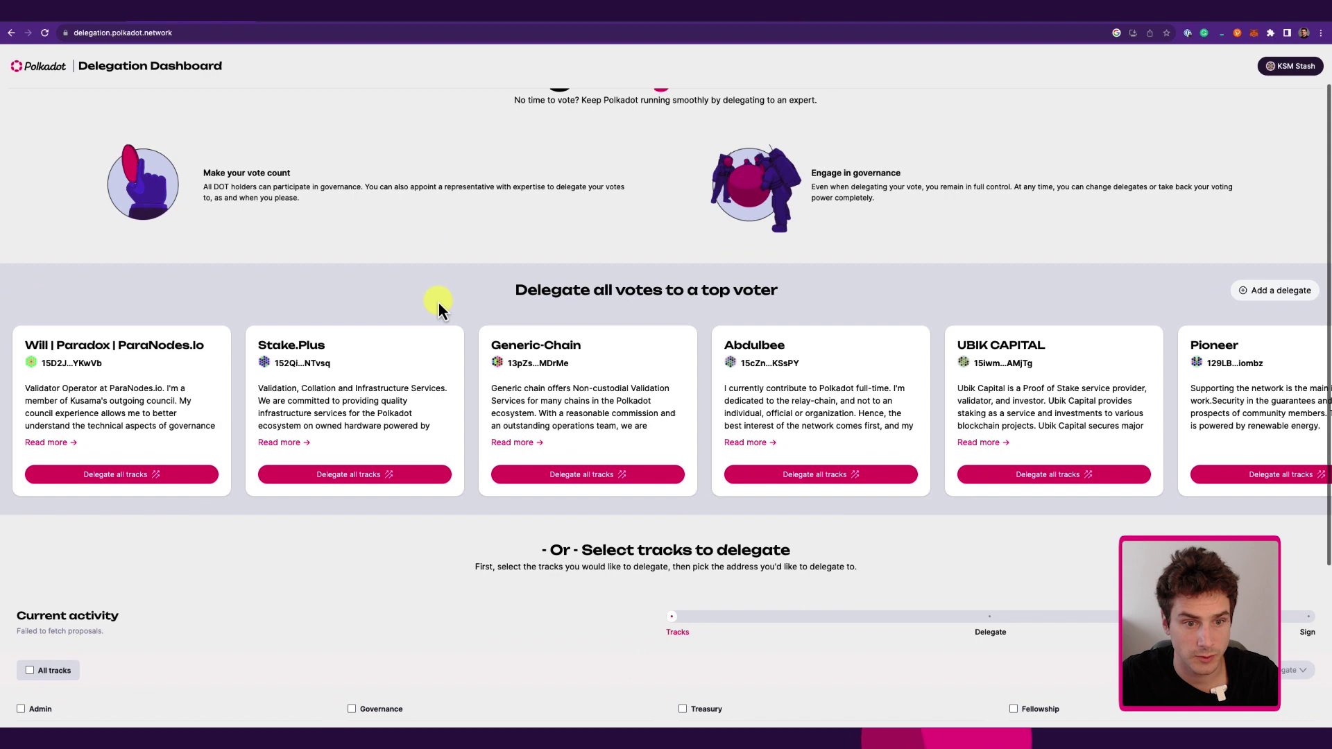
scroll(442, 375, right, 10)
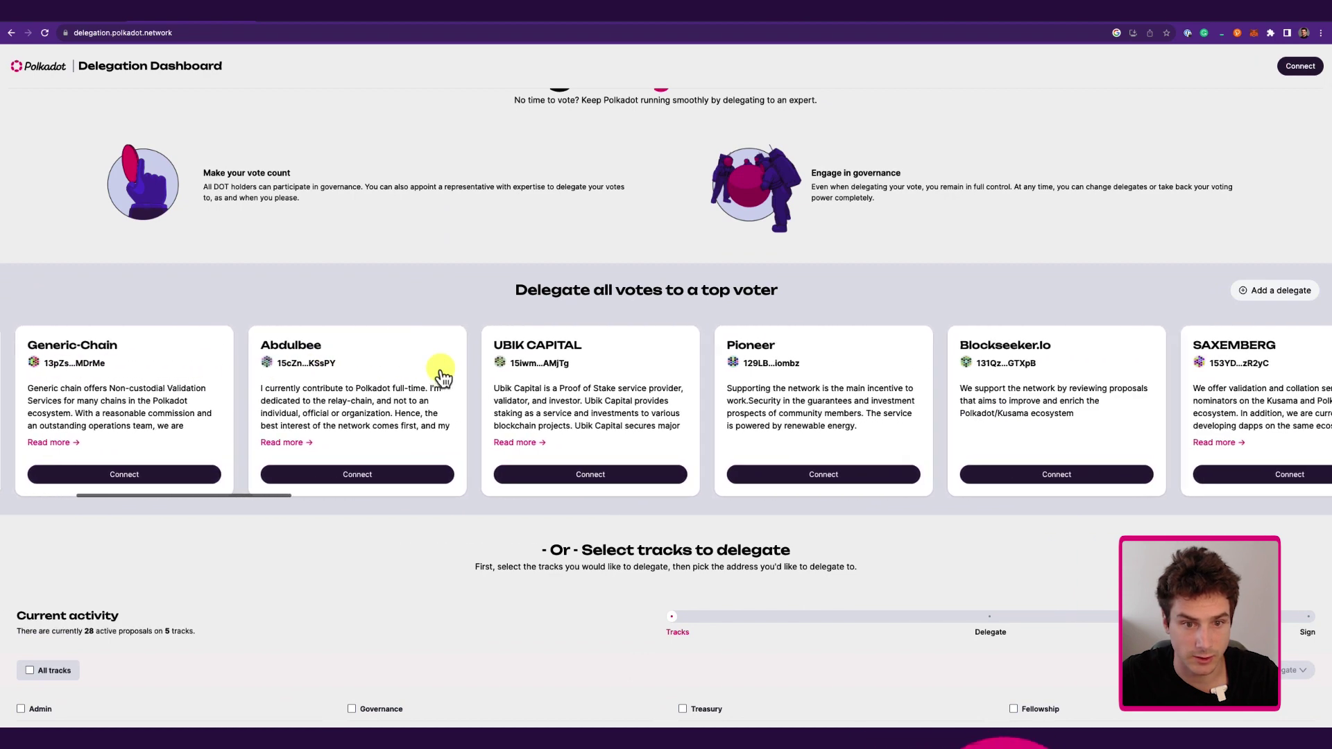
scroll(442, 375, right, 10)
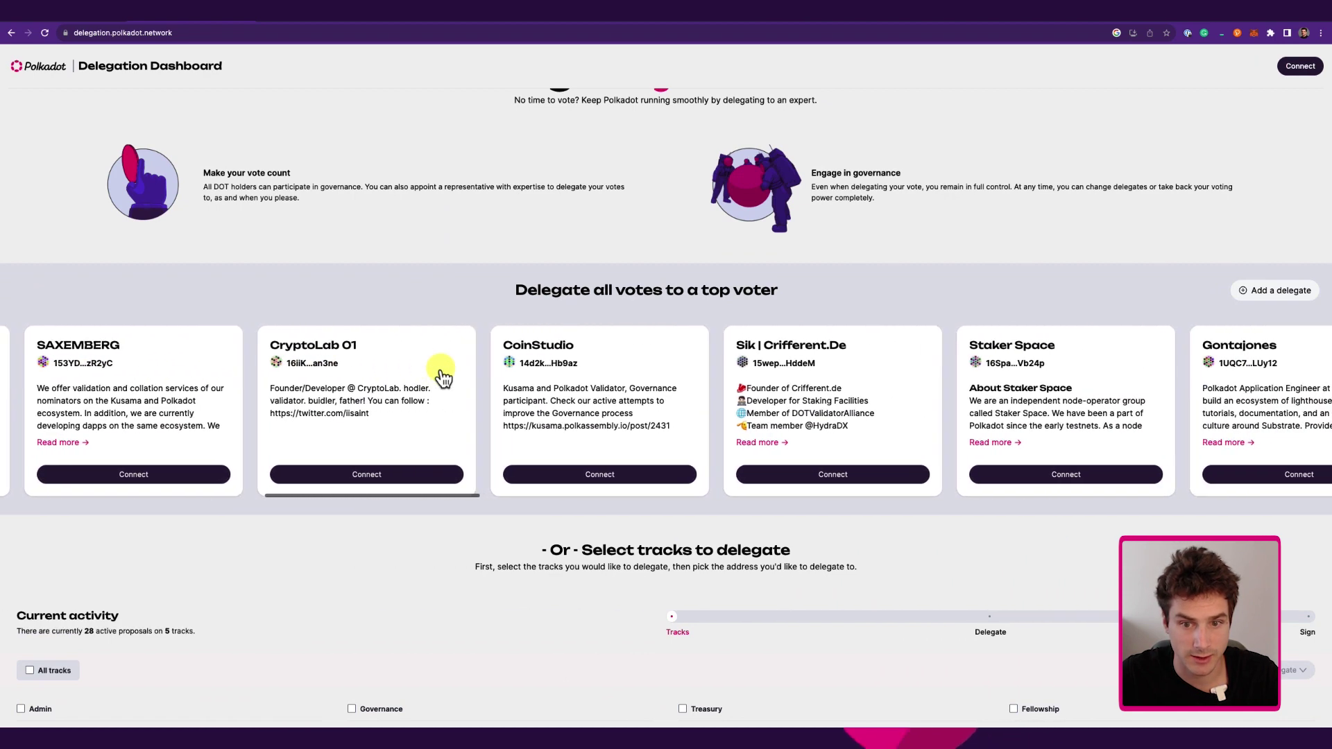
scroll(442, 375, right, 6)
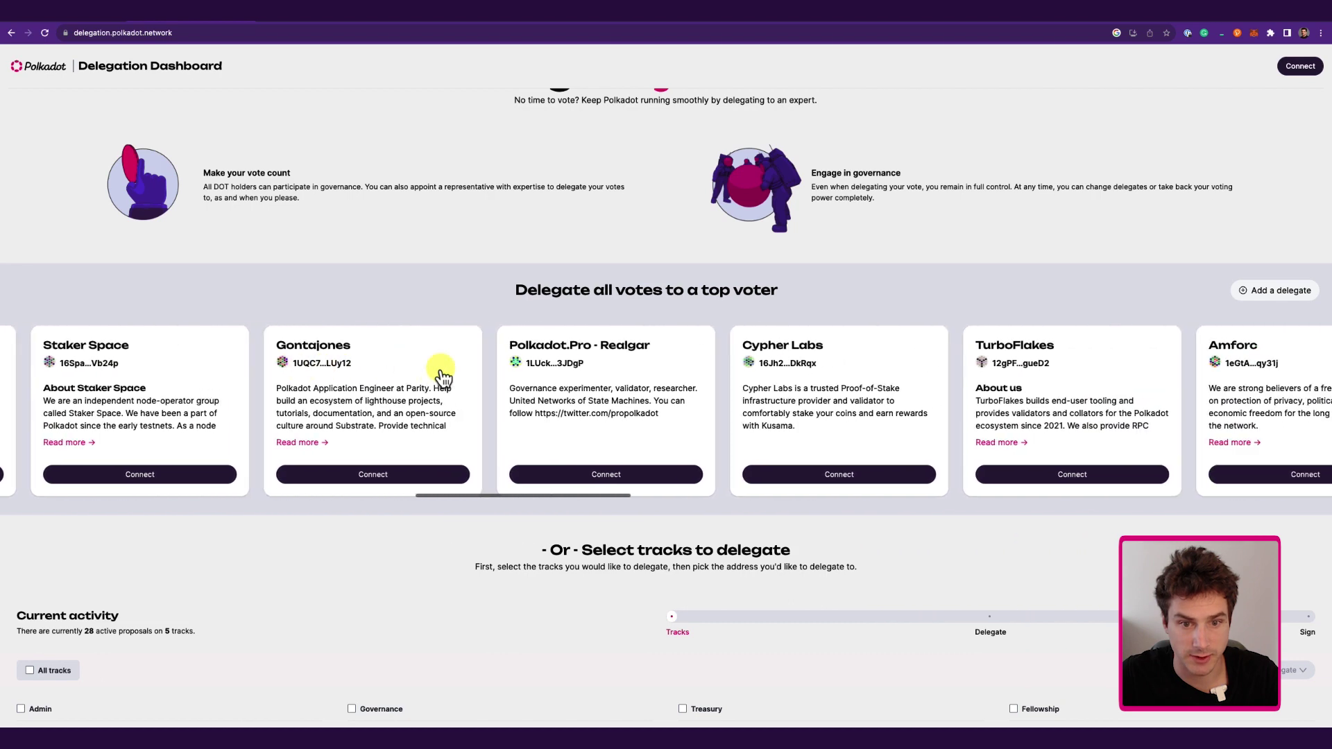
scroll(442, 375, right, 8)
scroll(203, 438, up, 1)
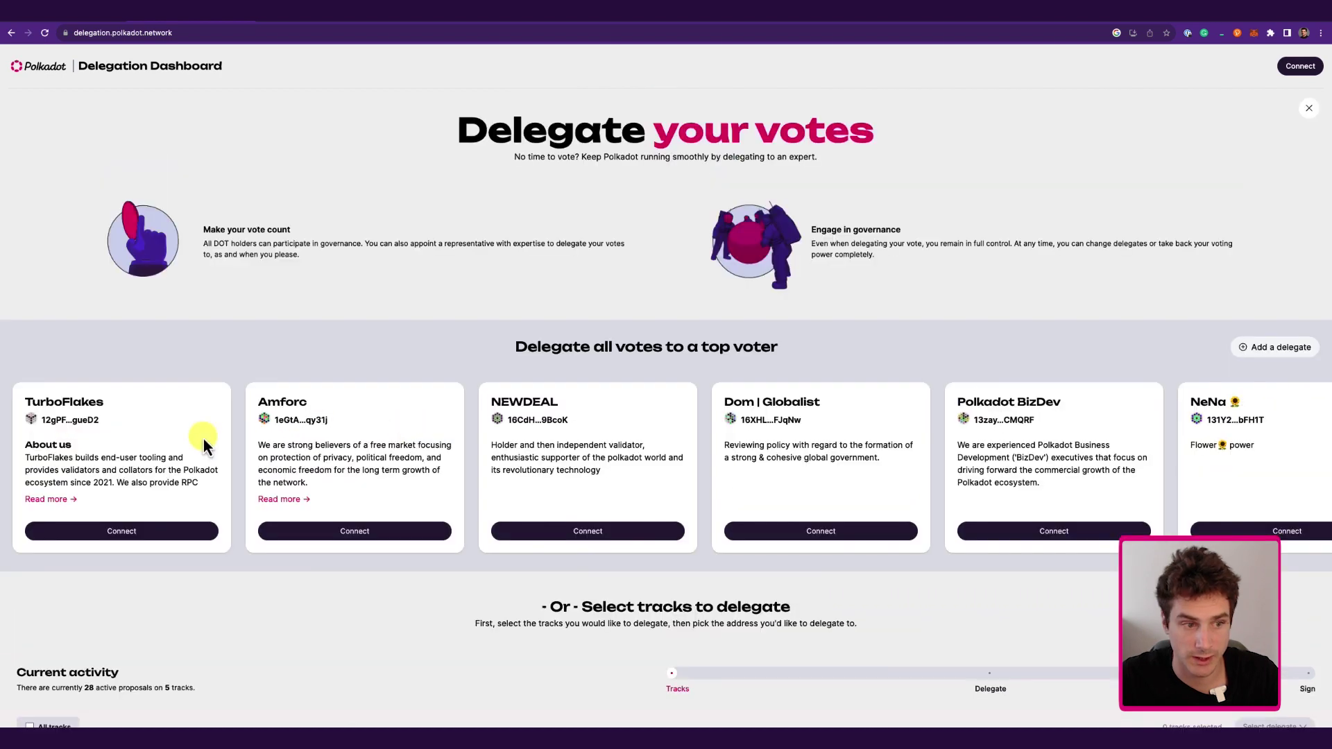
click(90, 409)
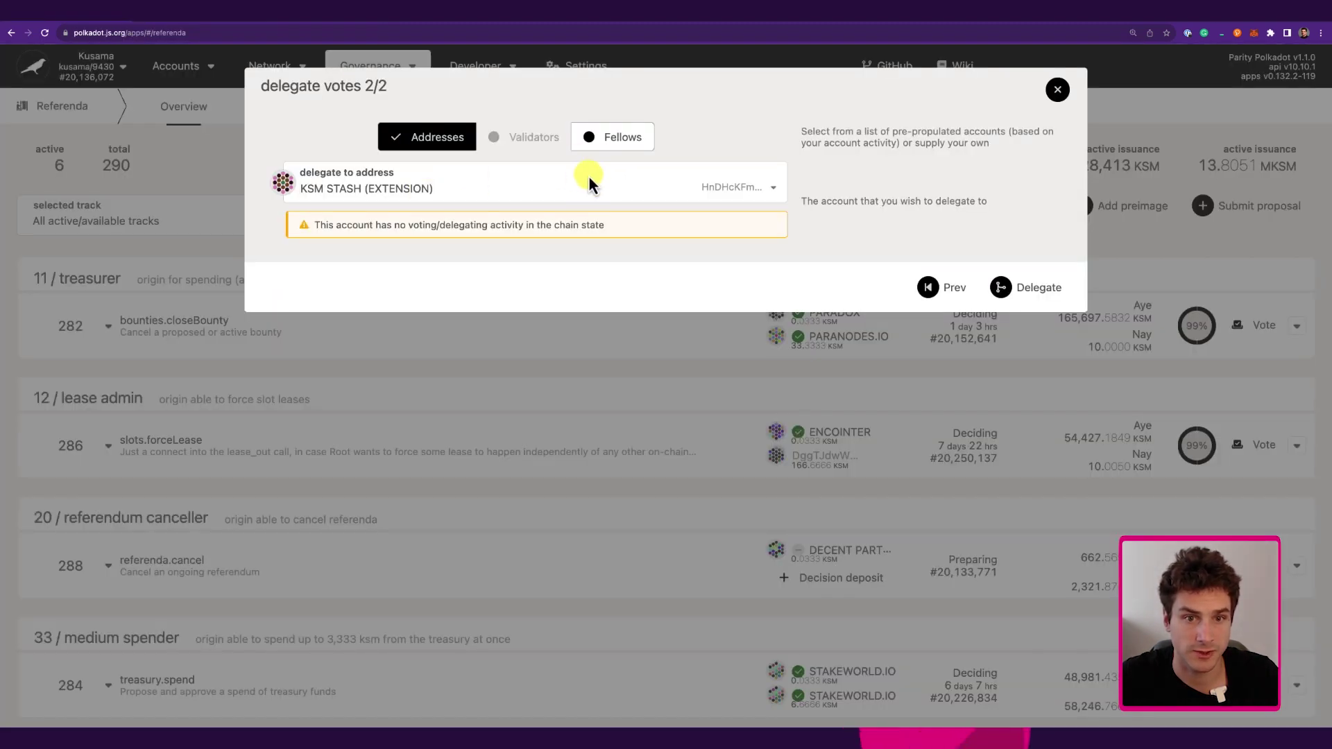
Delegate the Root track votes to fellow JOE and sign with the account password
click(621, 145)
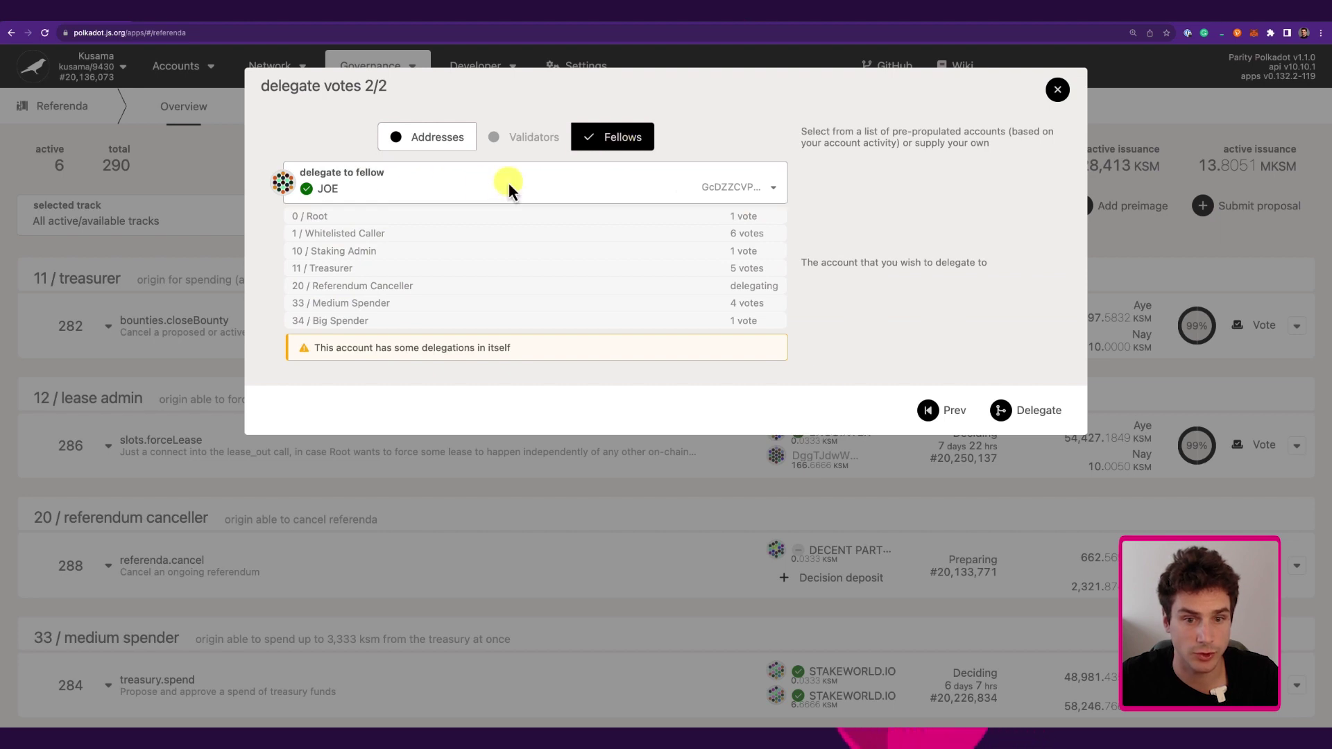
click(1033, 418)
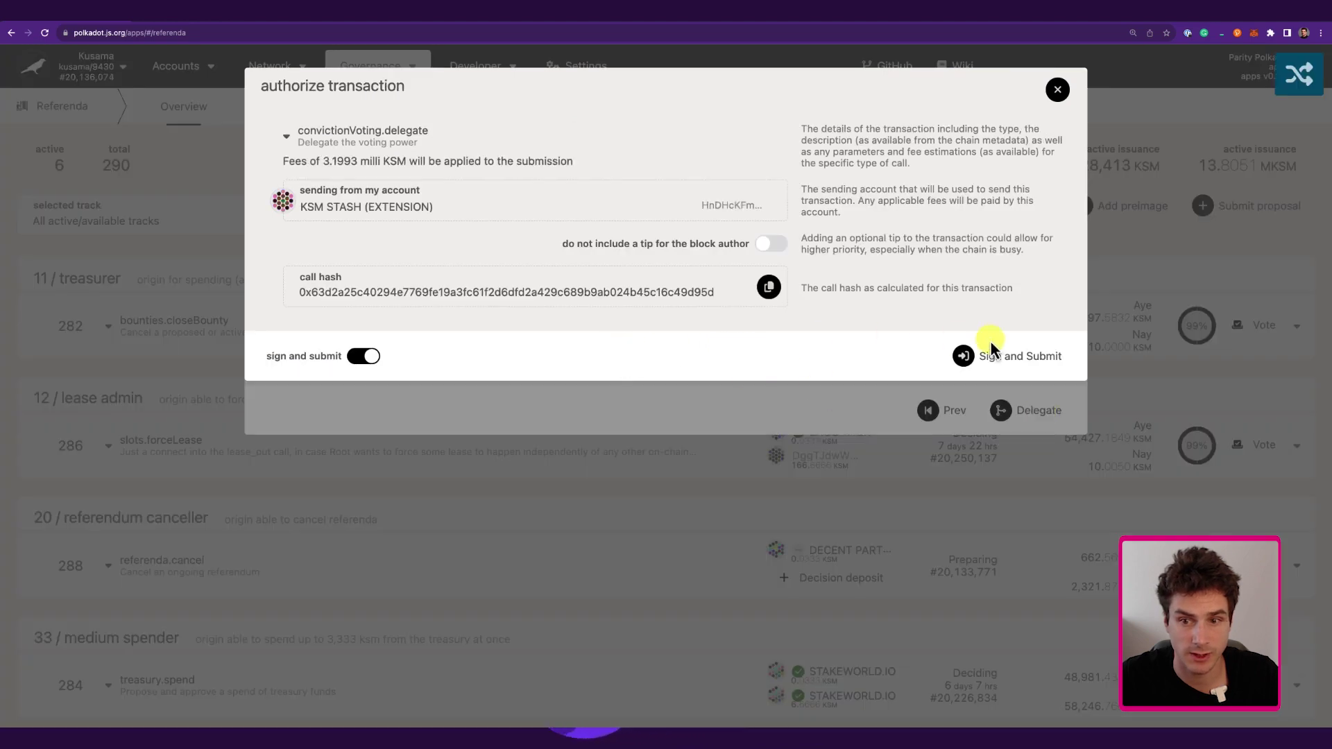
click(1010, 356)
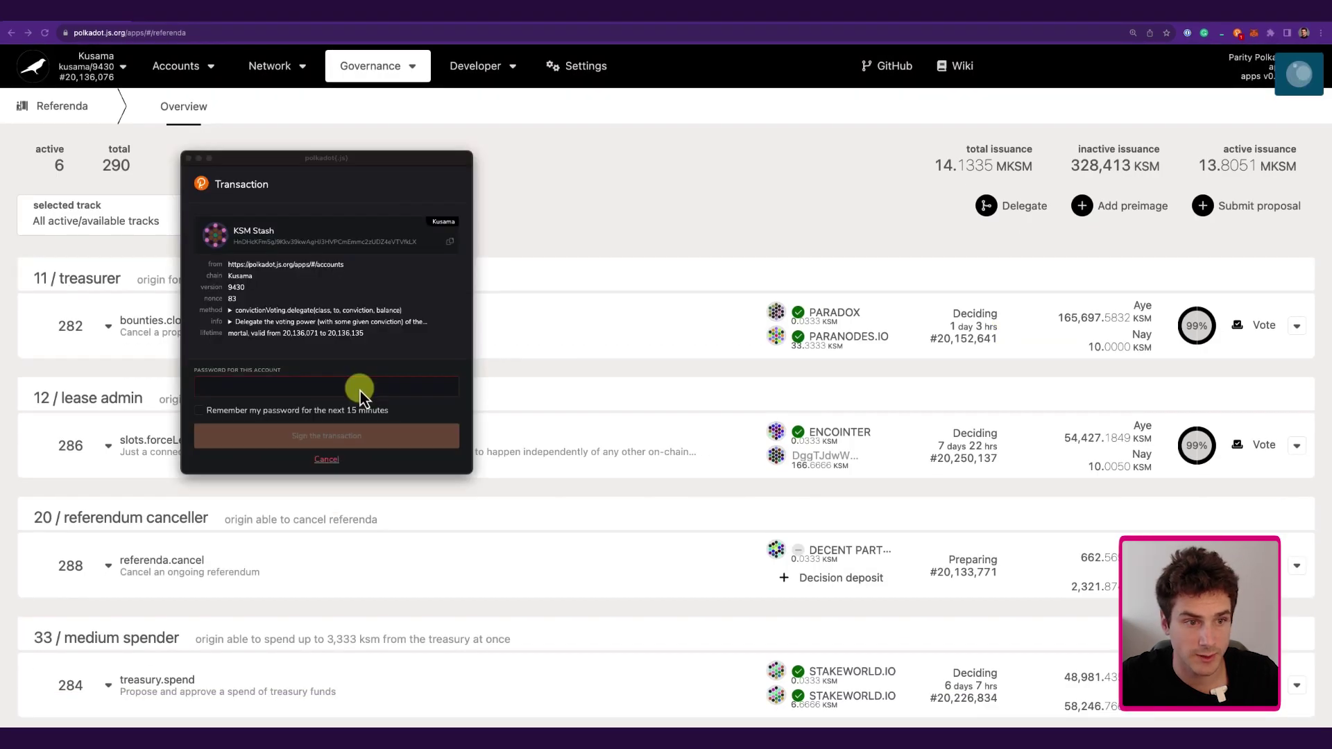
key(super+v)
click(351, 436)
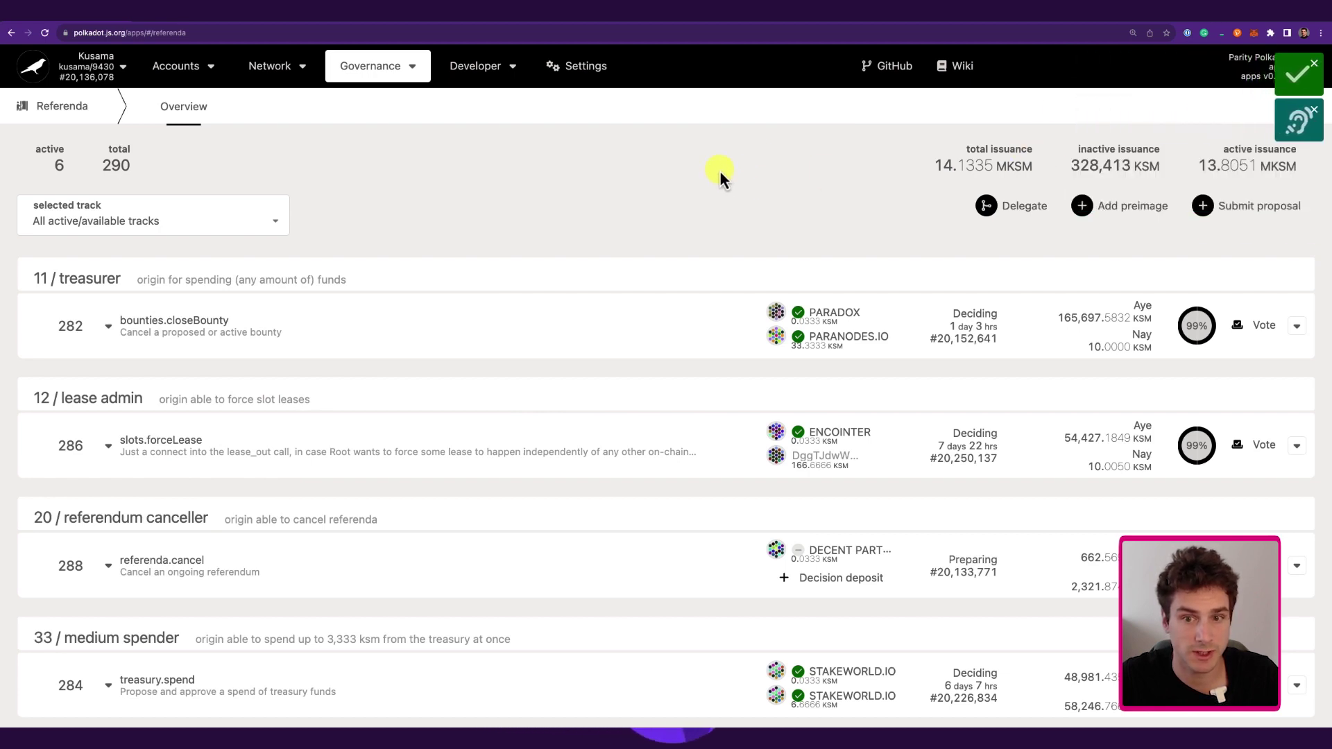
Reopen the delegation form, return to step one and keep track 1 / Whitelisted Caller
click(1005, 208)
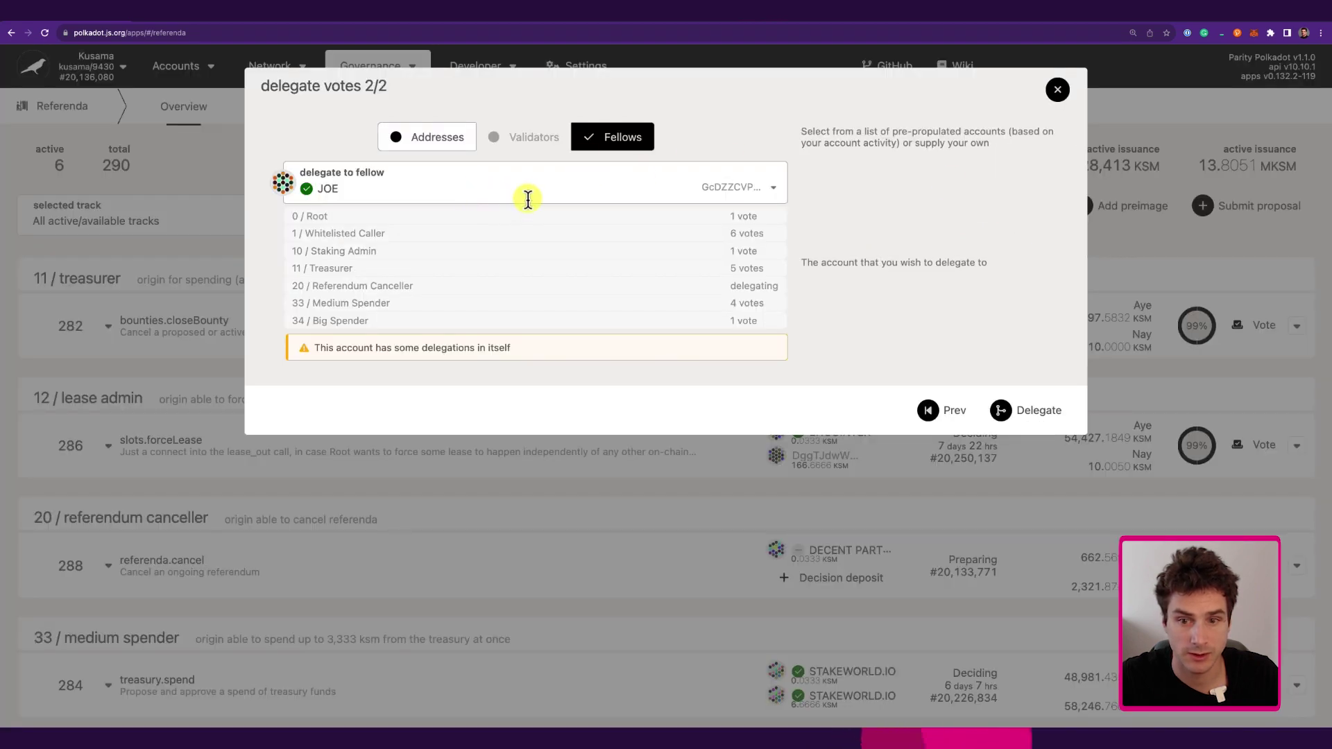
click(929, 410)
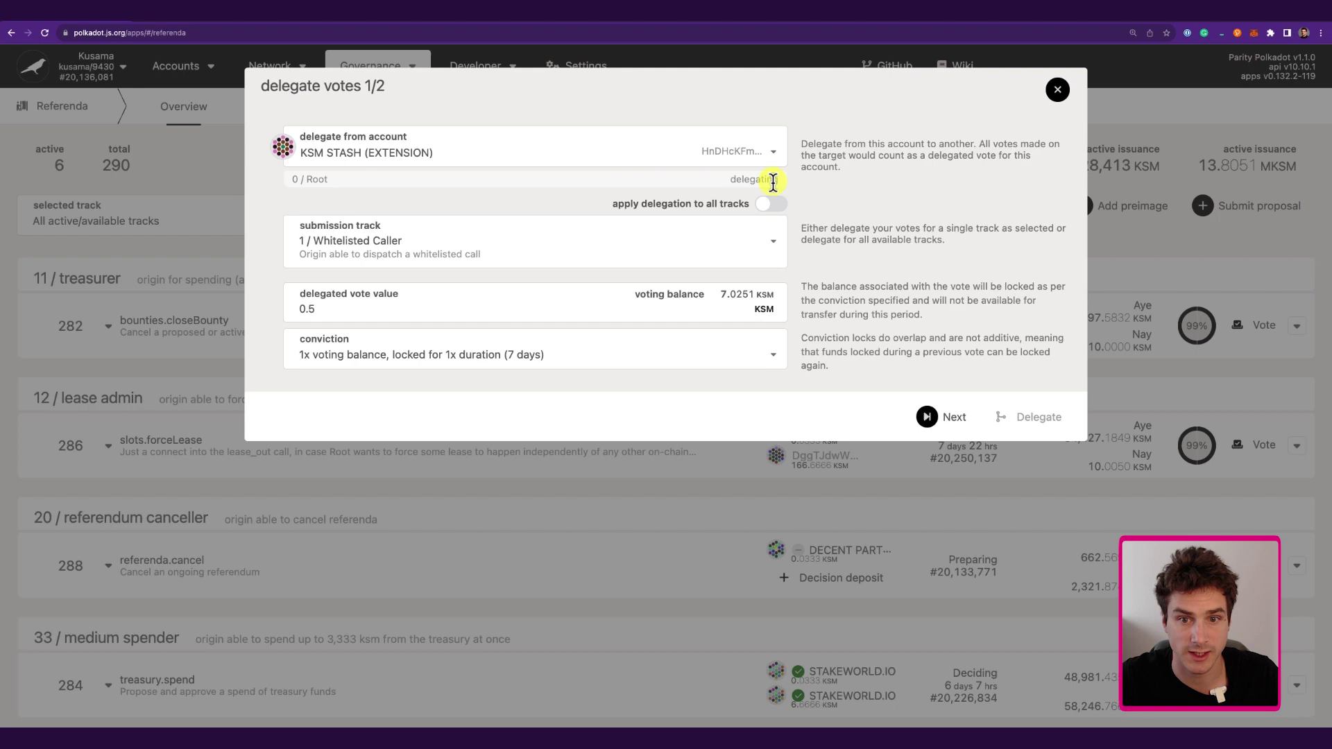
click(776, 246)
scroll(634, 339, down, 5)
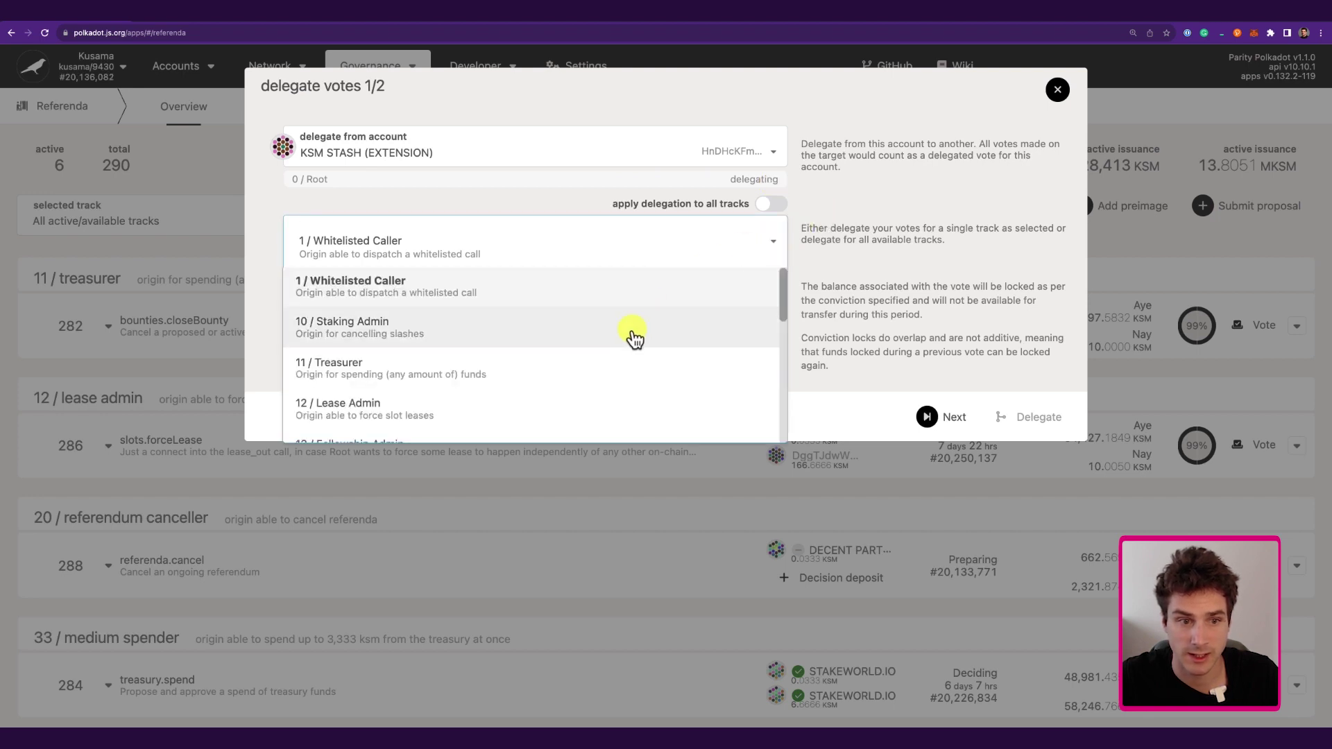
scroll(634, 338, down, 3)
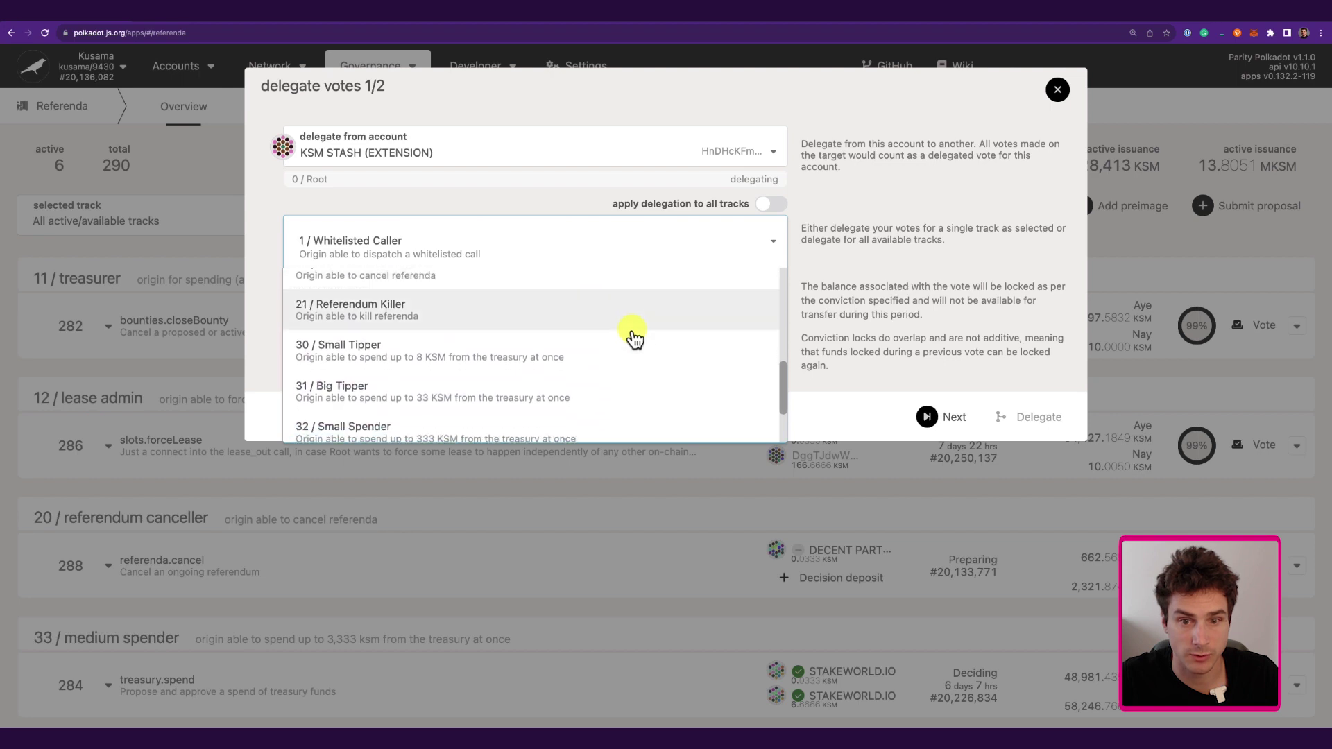
scroll(634, 338, up, 5)
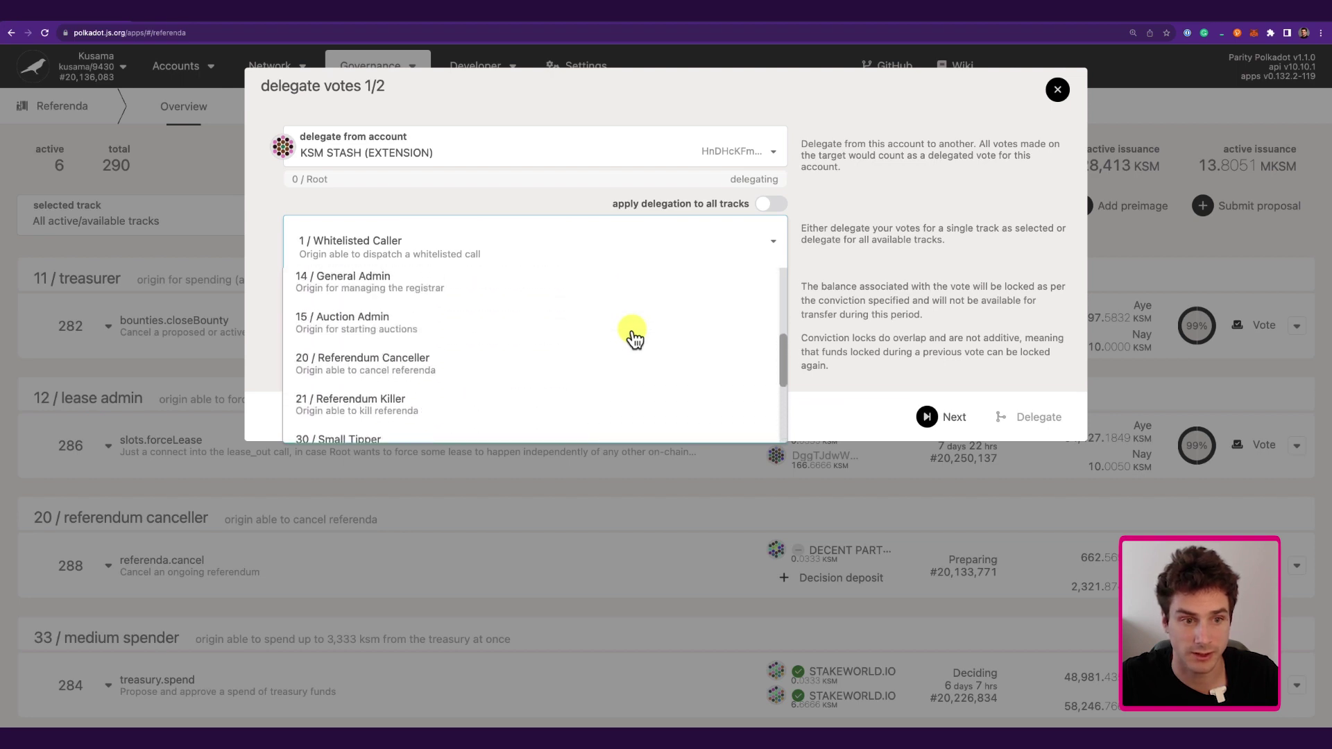
click(809, 191)
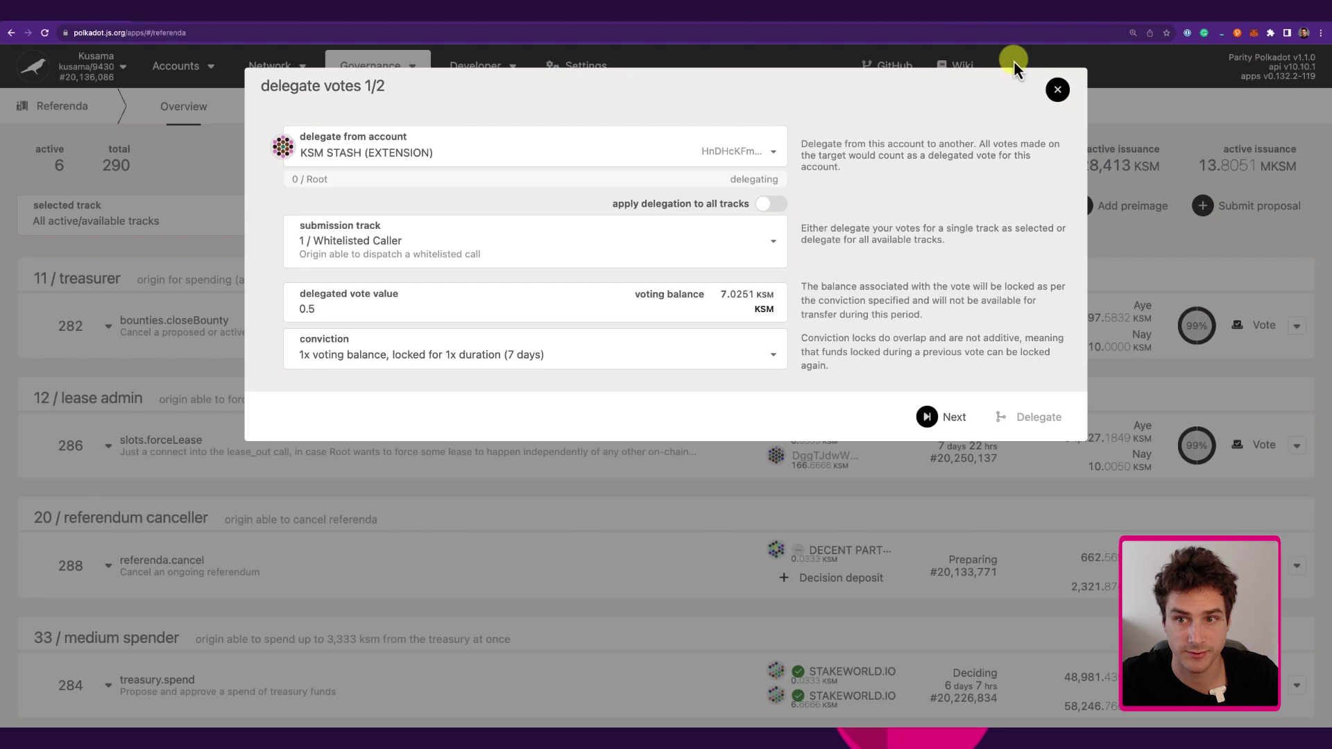
Close the delegate votes form, reopen it, then dismiss it with Escape
click(1054, 91)
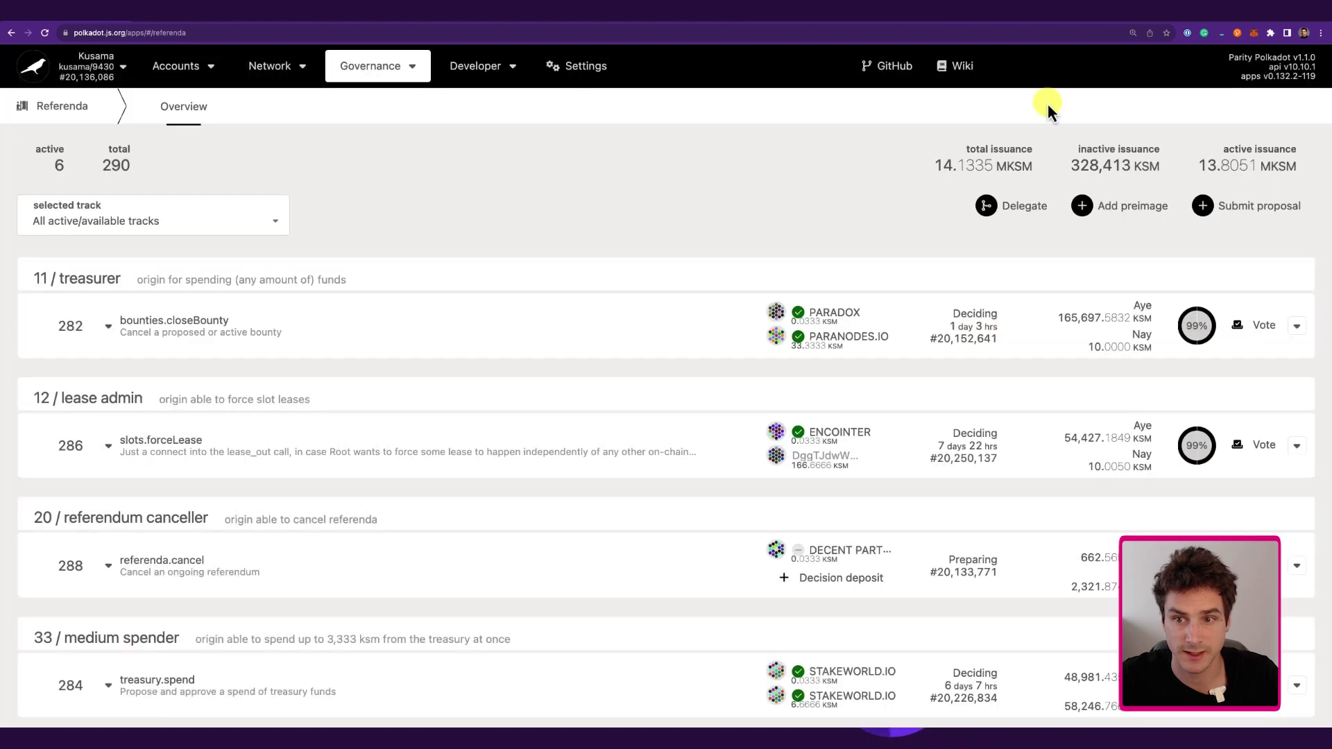
click(1025, 214)
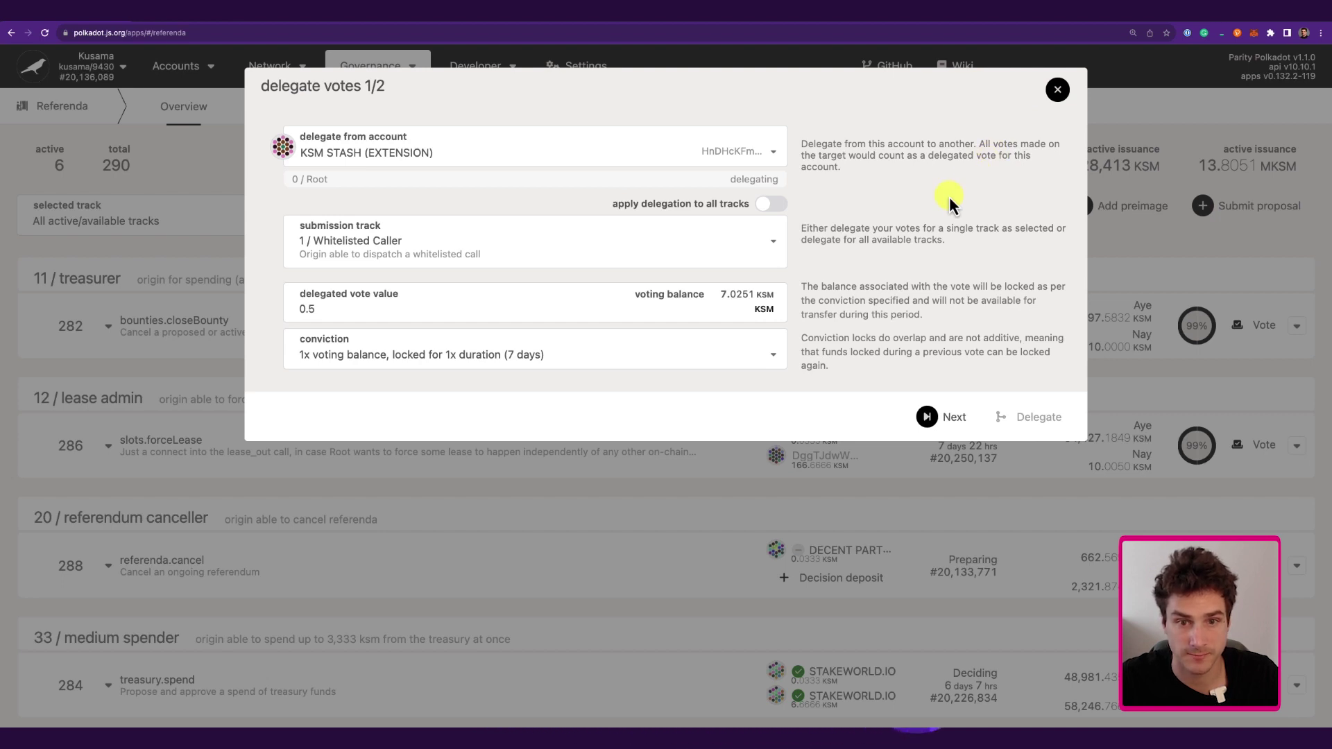
key(Escape)
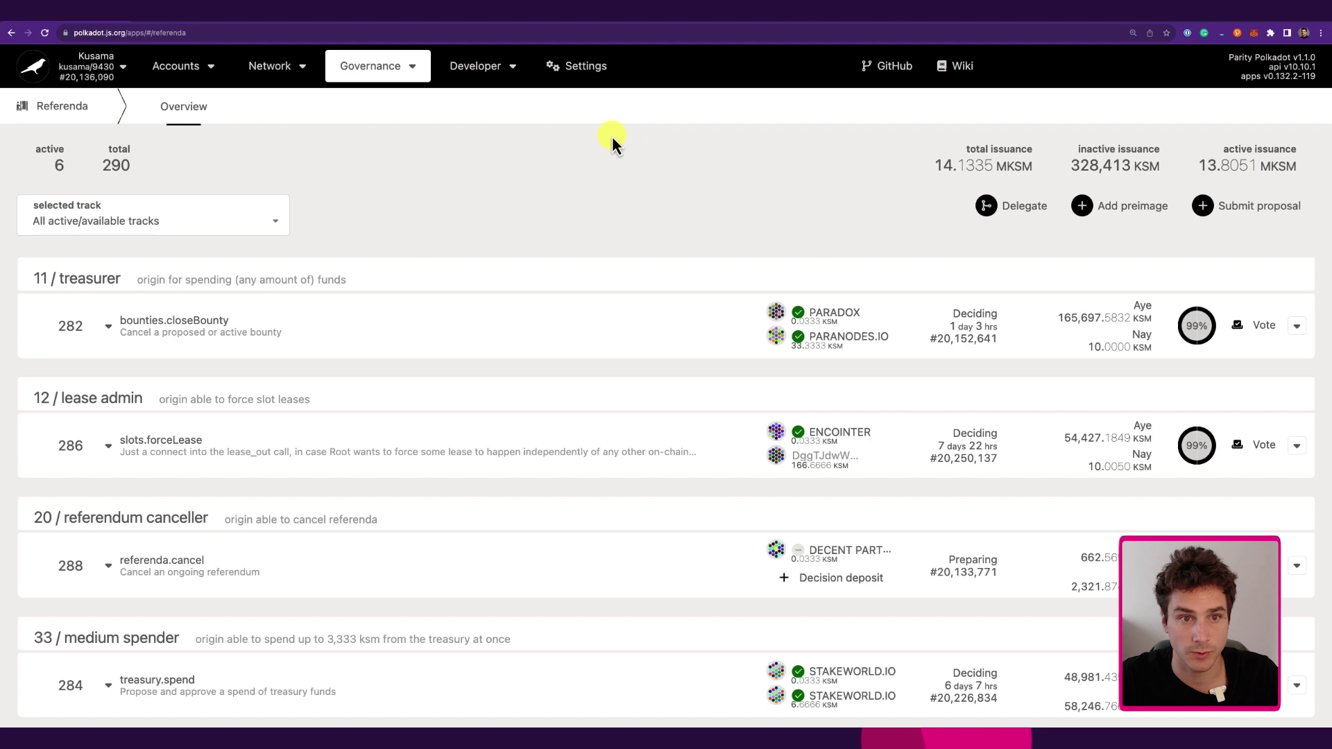
In Developer > Extrinsics, select convictionVoting.undelegate with class 0
mouse_move(486, 69)
click(491, 126)
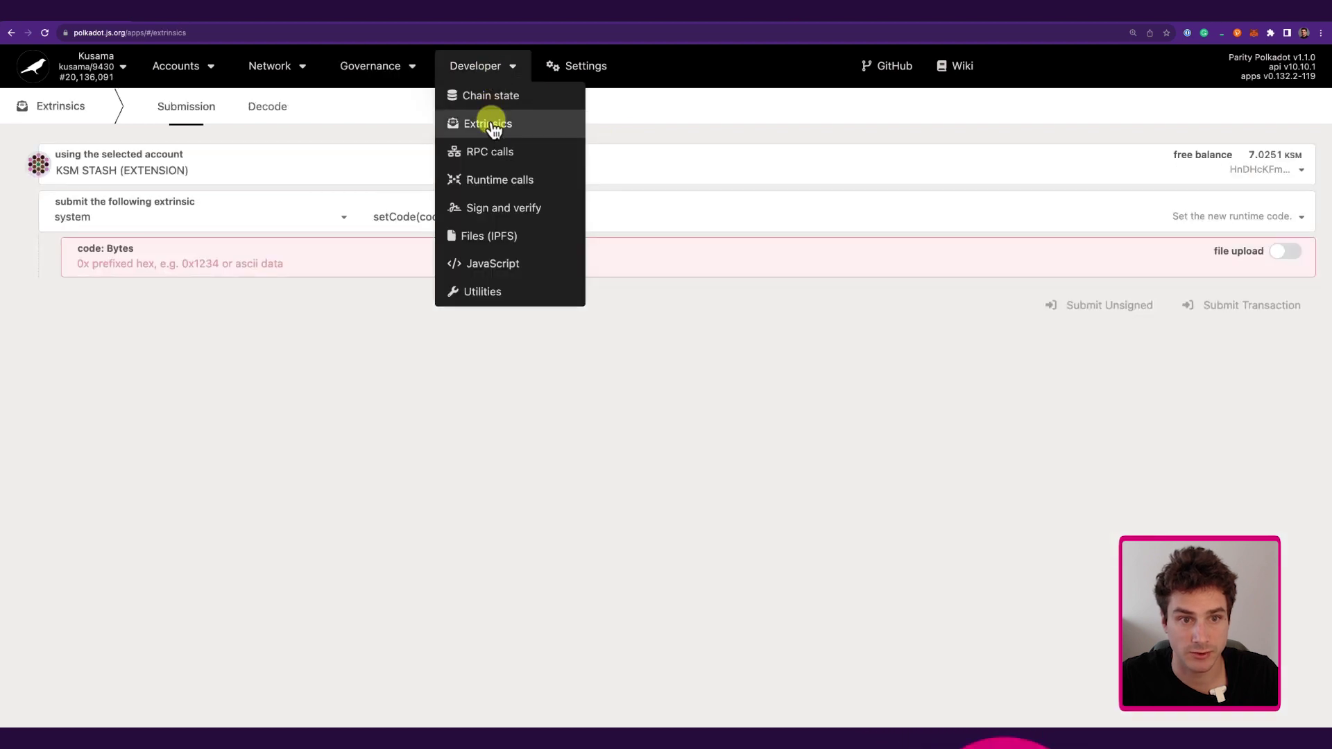
click(342, 226)
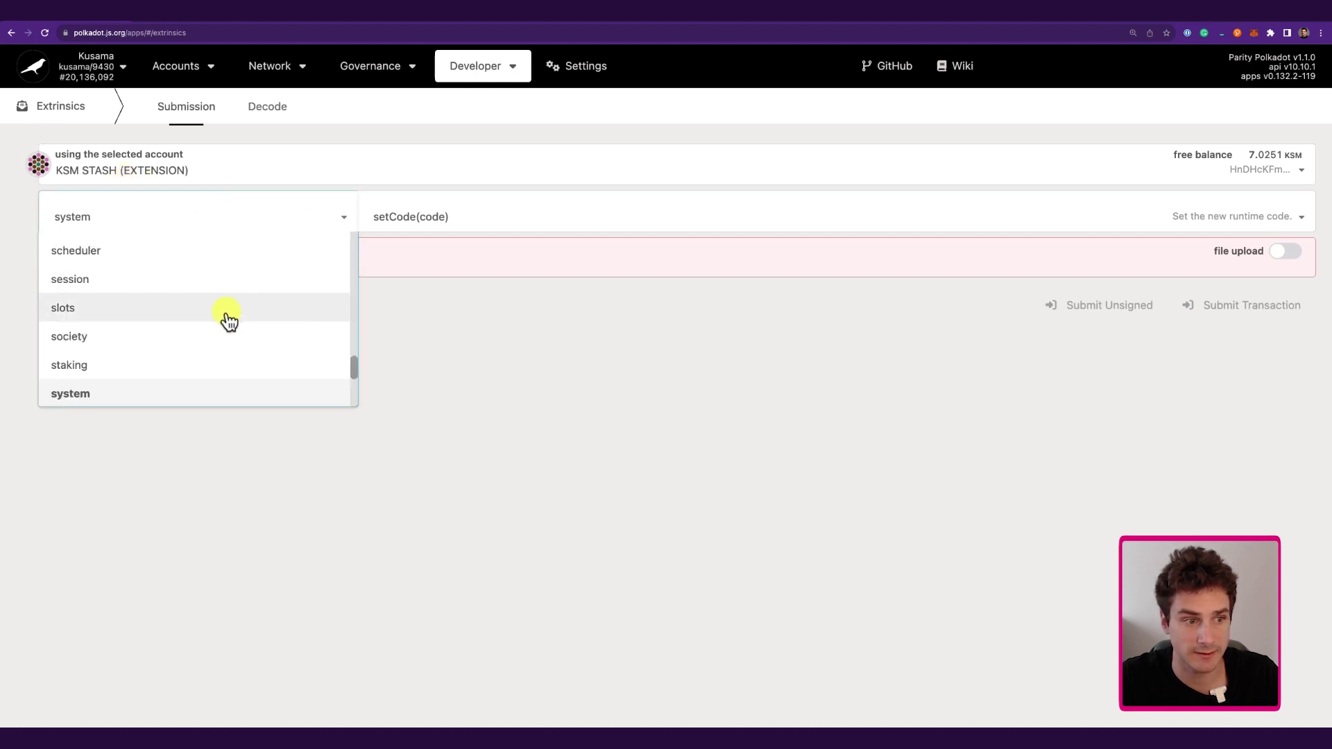
text(conv)
click(134, 347)
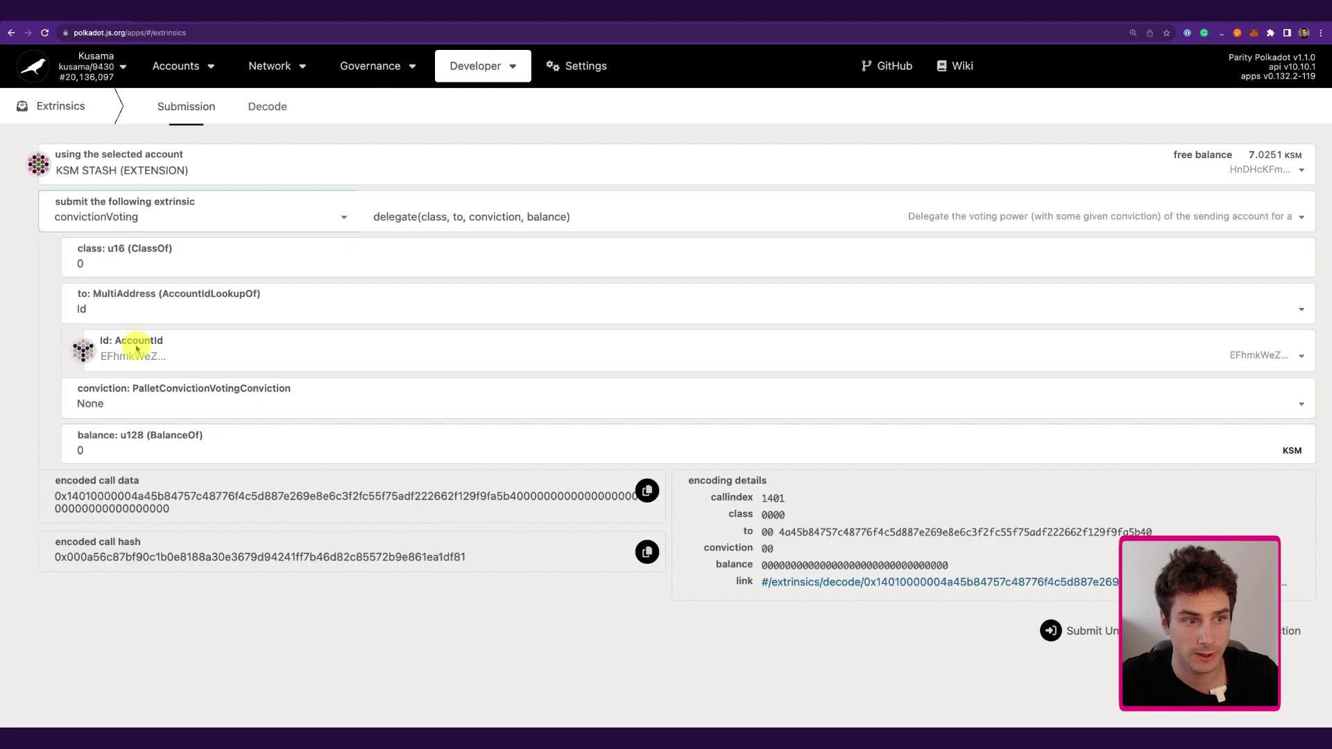
click(454, 225)
click(419, 336)
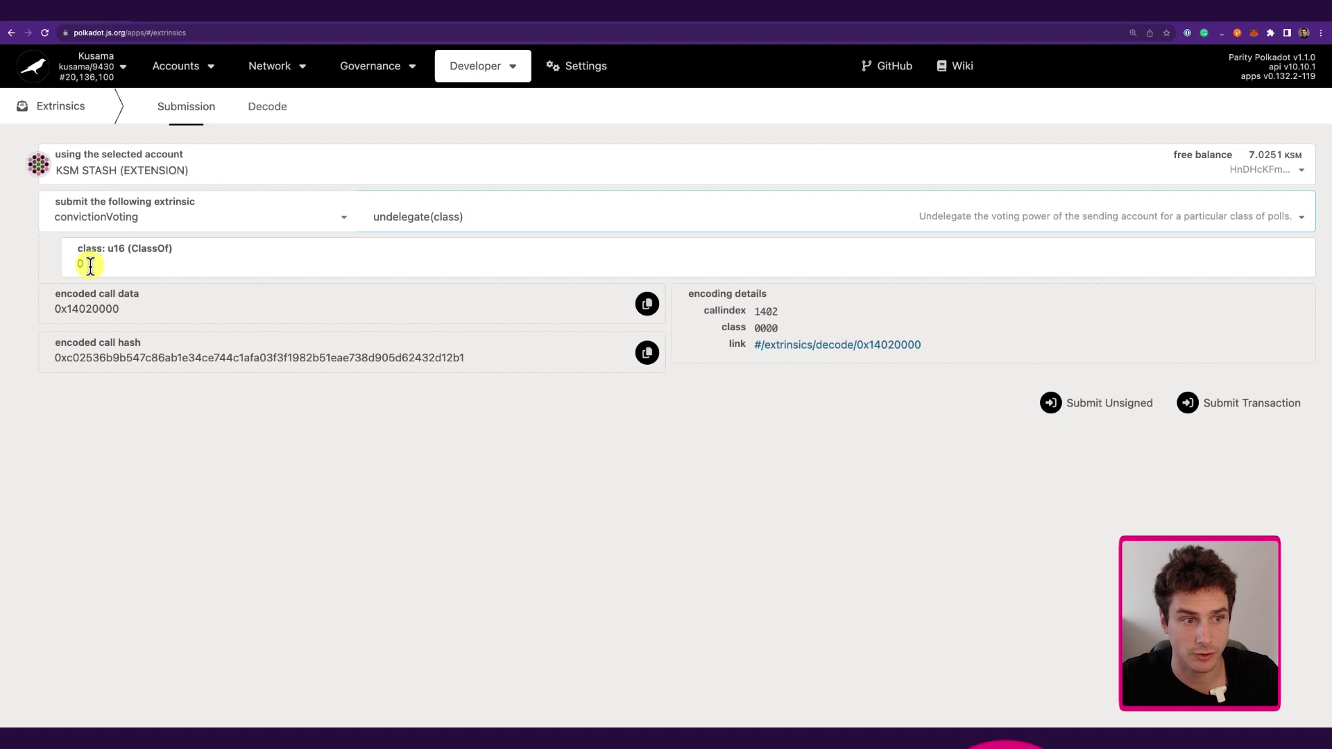
Submit the undelegate transaction and sign it with the account password
click(1234, 411)
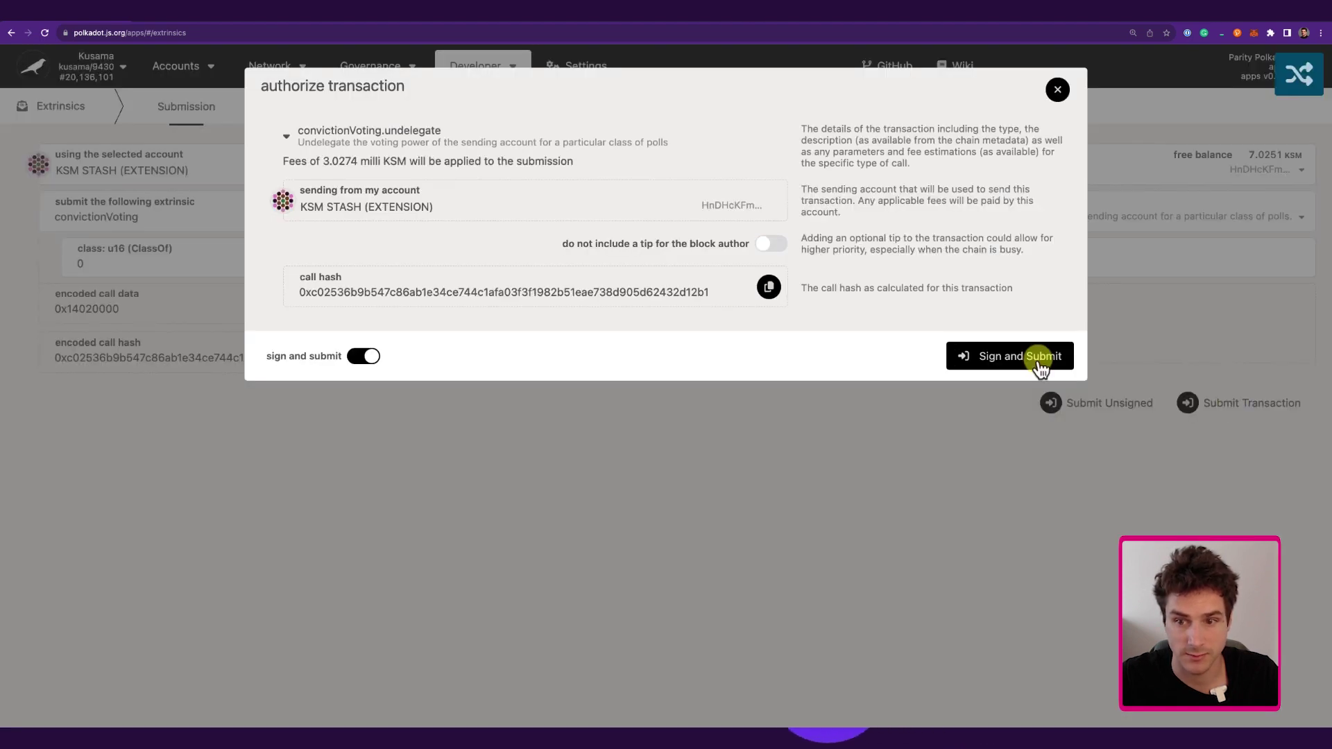
click(1041, 357)
click(241, 385)
key(ctrl+v)
click(267, 430)
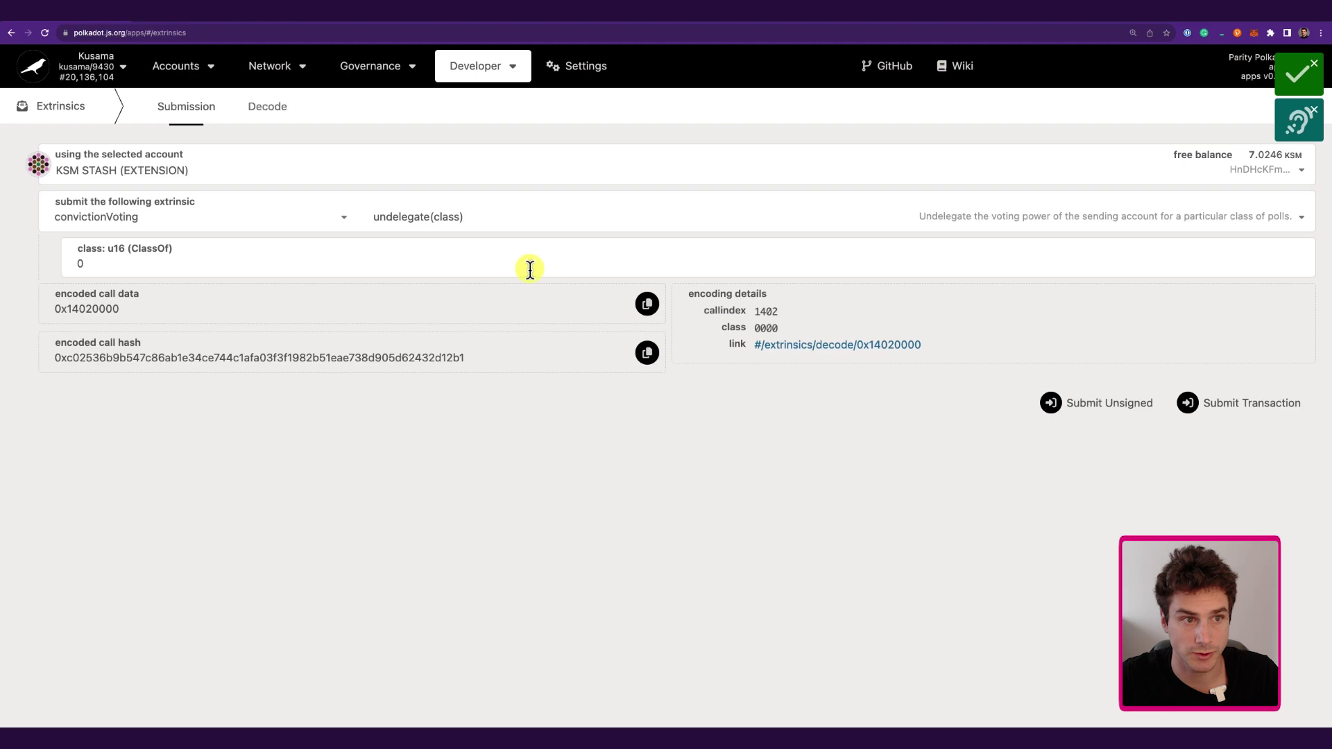
mouse_move(407, 65)
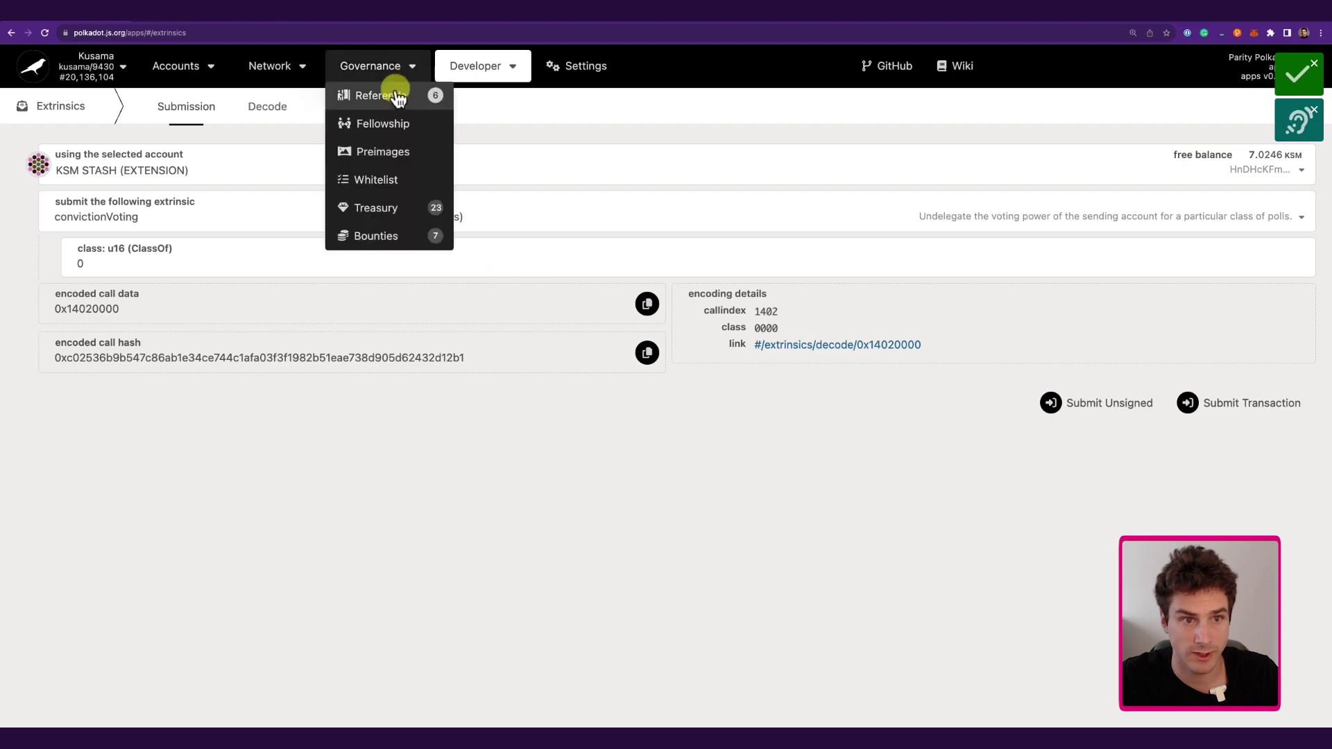
click(395, 103)
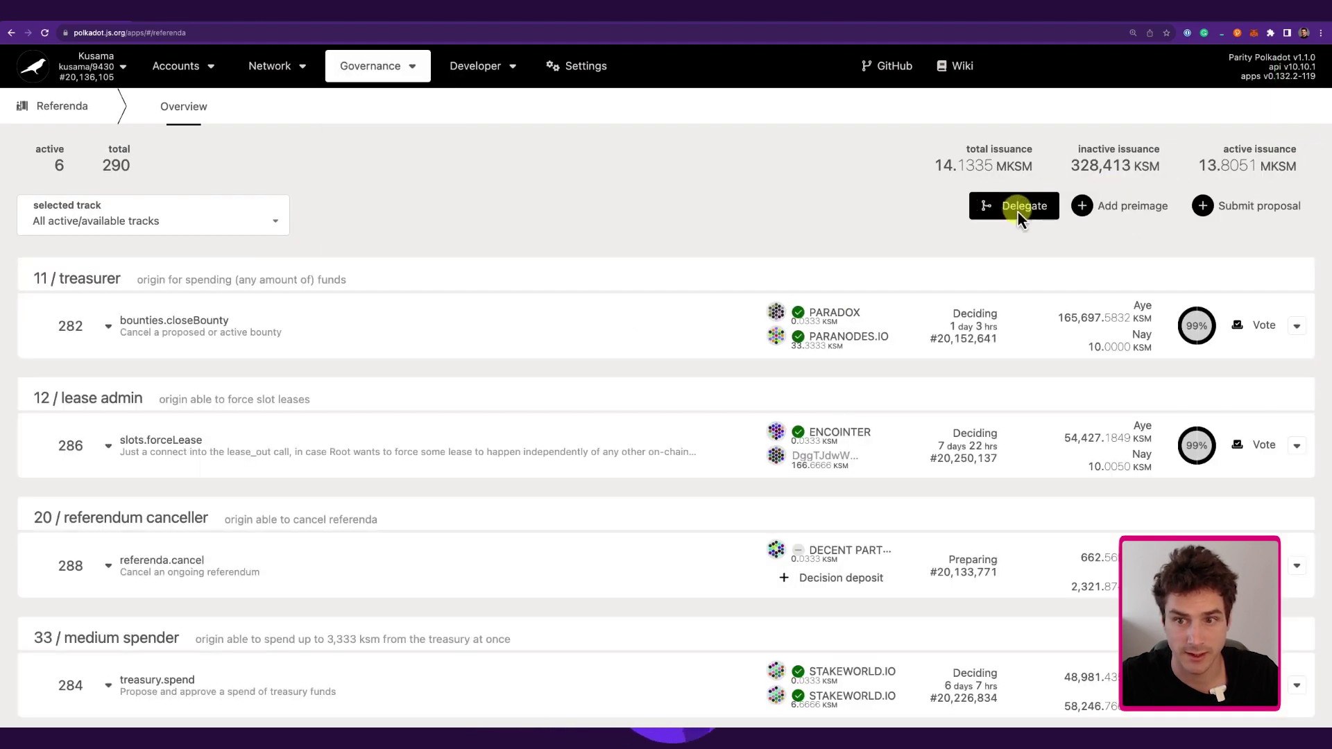
Confirm the stash's Root delegation shows 0 votes, then close the dialog
click(1017, 208)
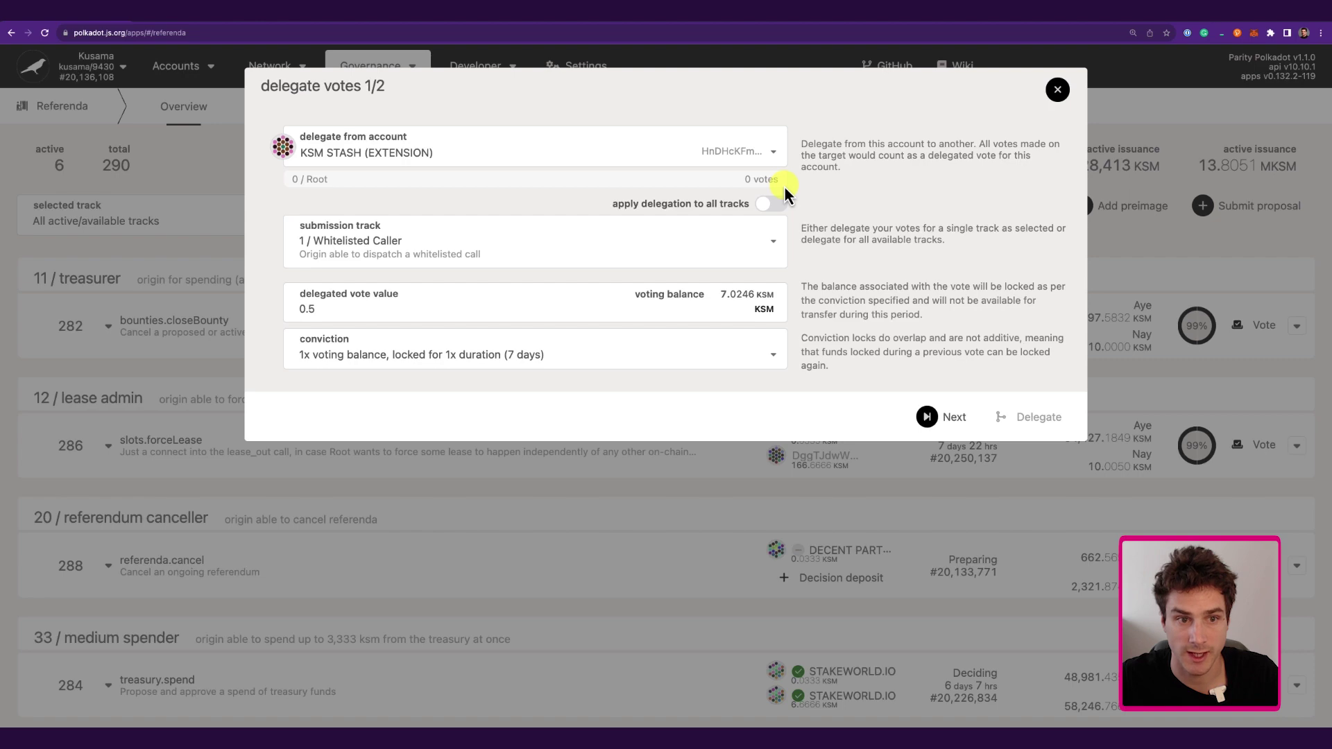
key(Escape)
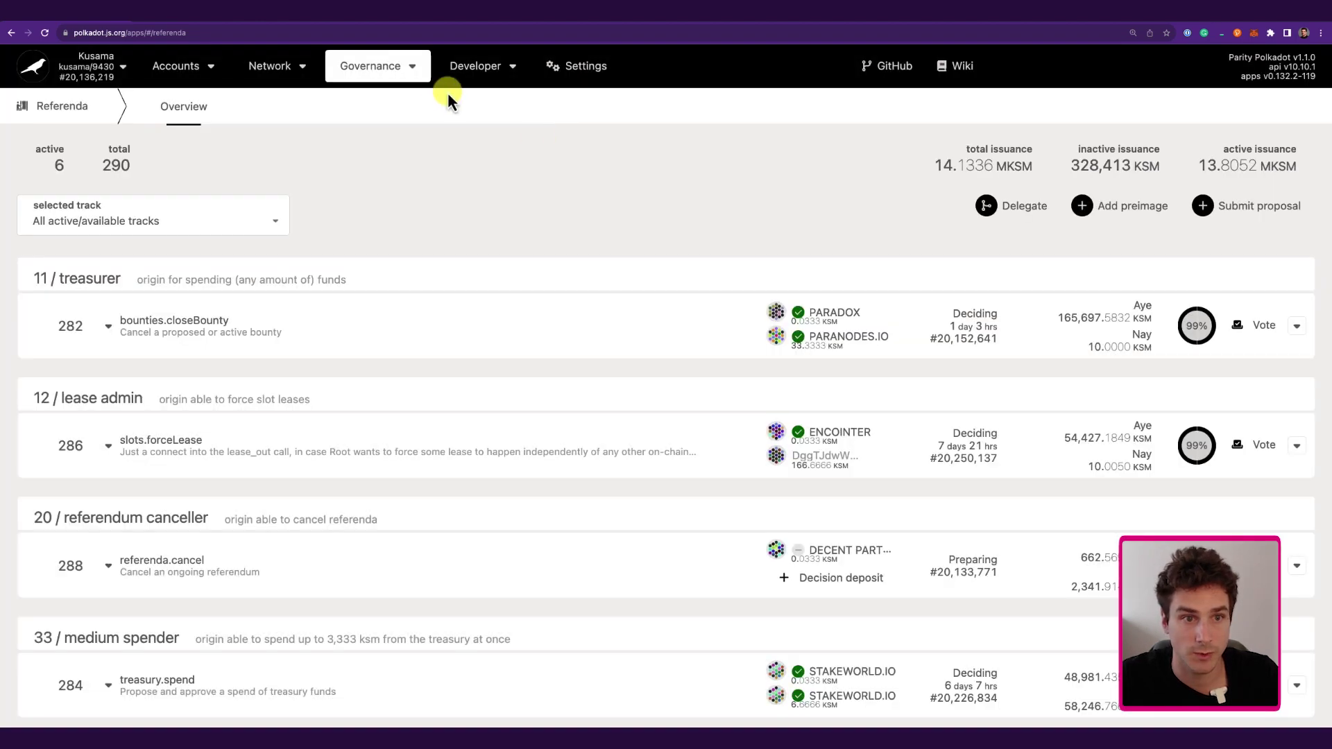
In Developer > Extrinsics, select the convictionVoting.unlock call for class 0
mouse_move(489, 81)
click(490, 126)
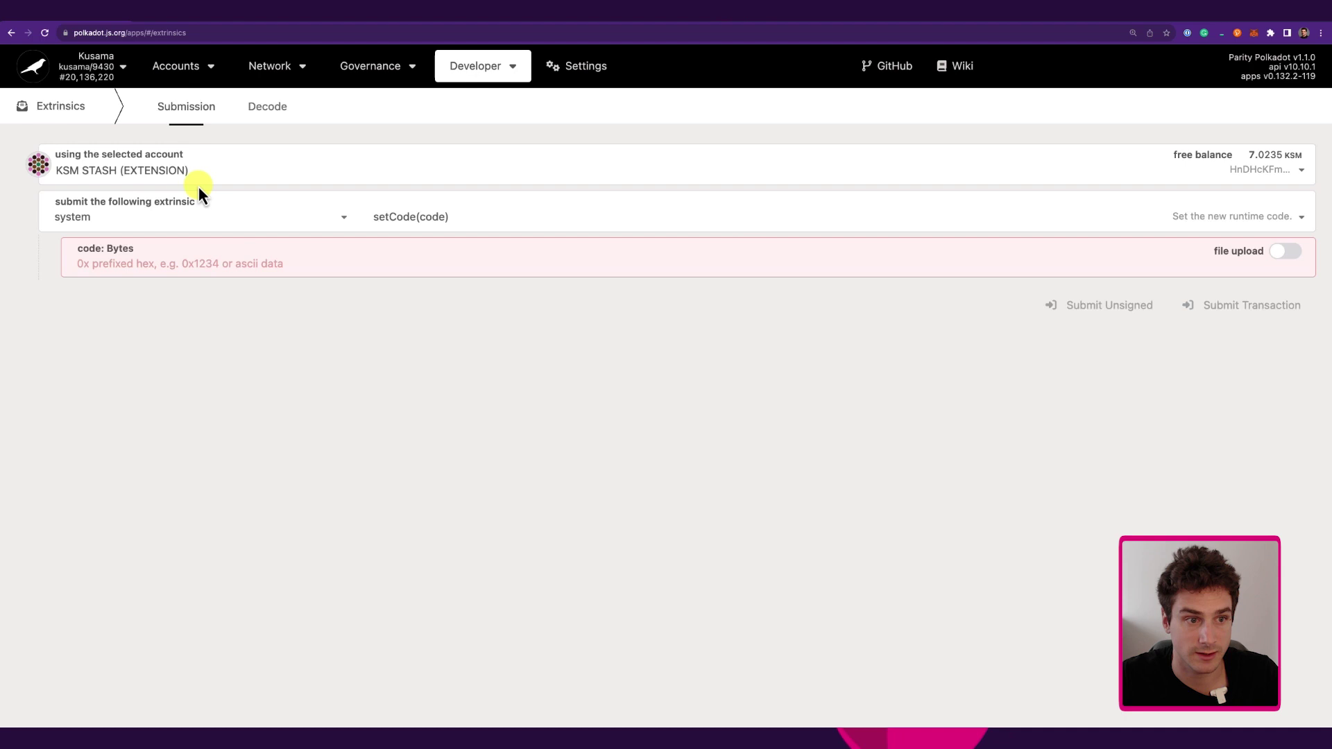
click(193, 222)
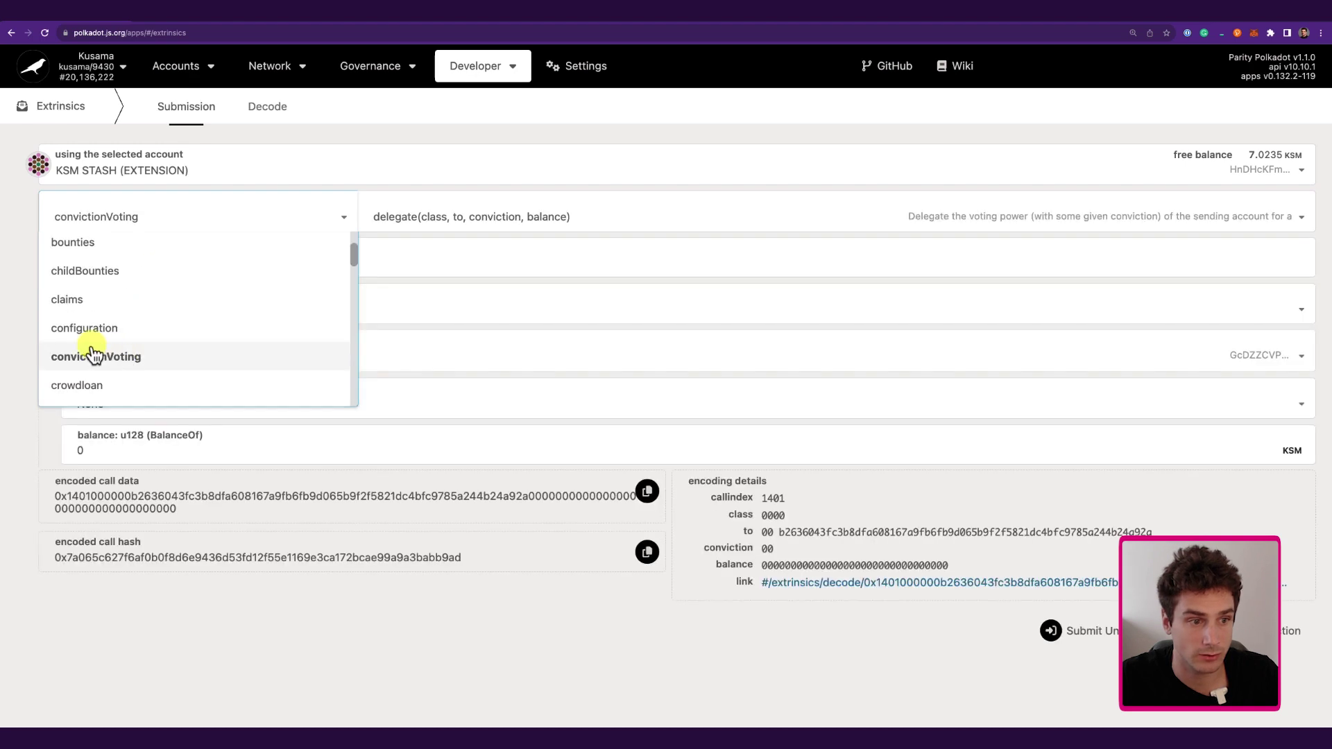
click(101, 356)
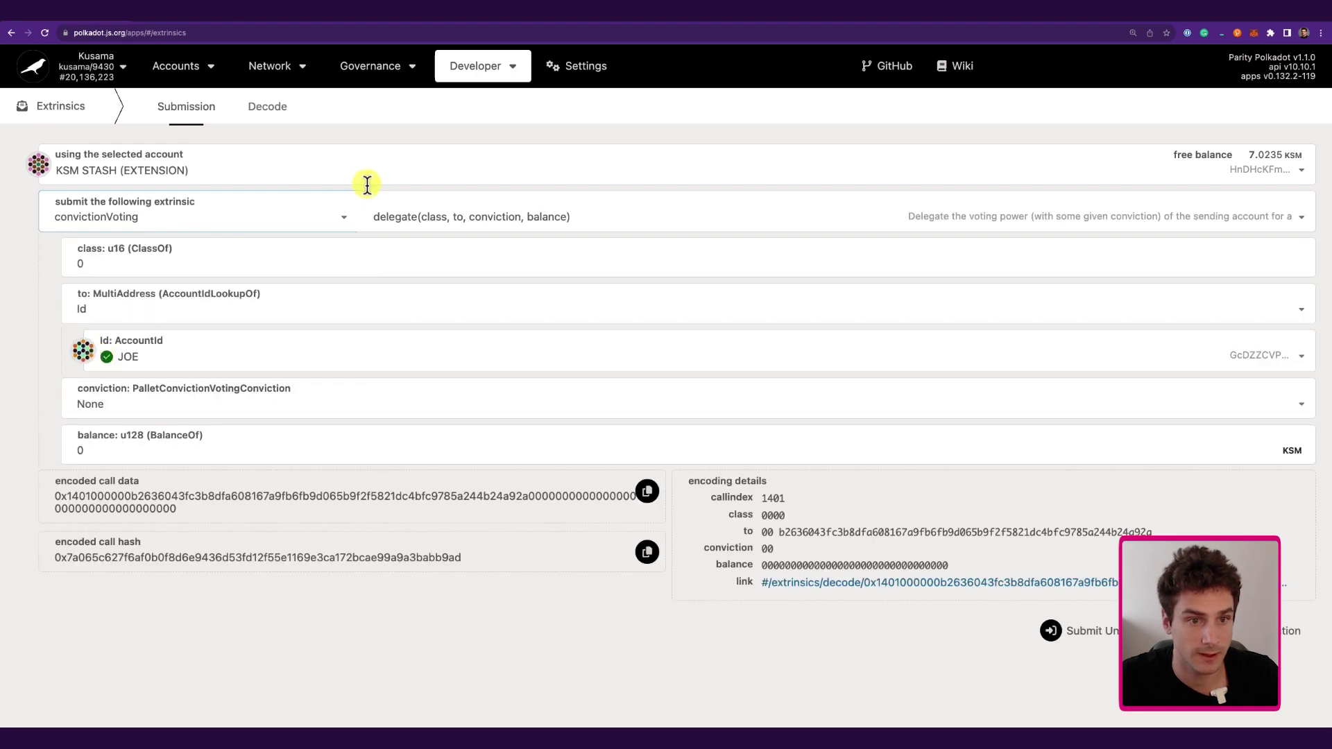
click(429, 220)
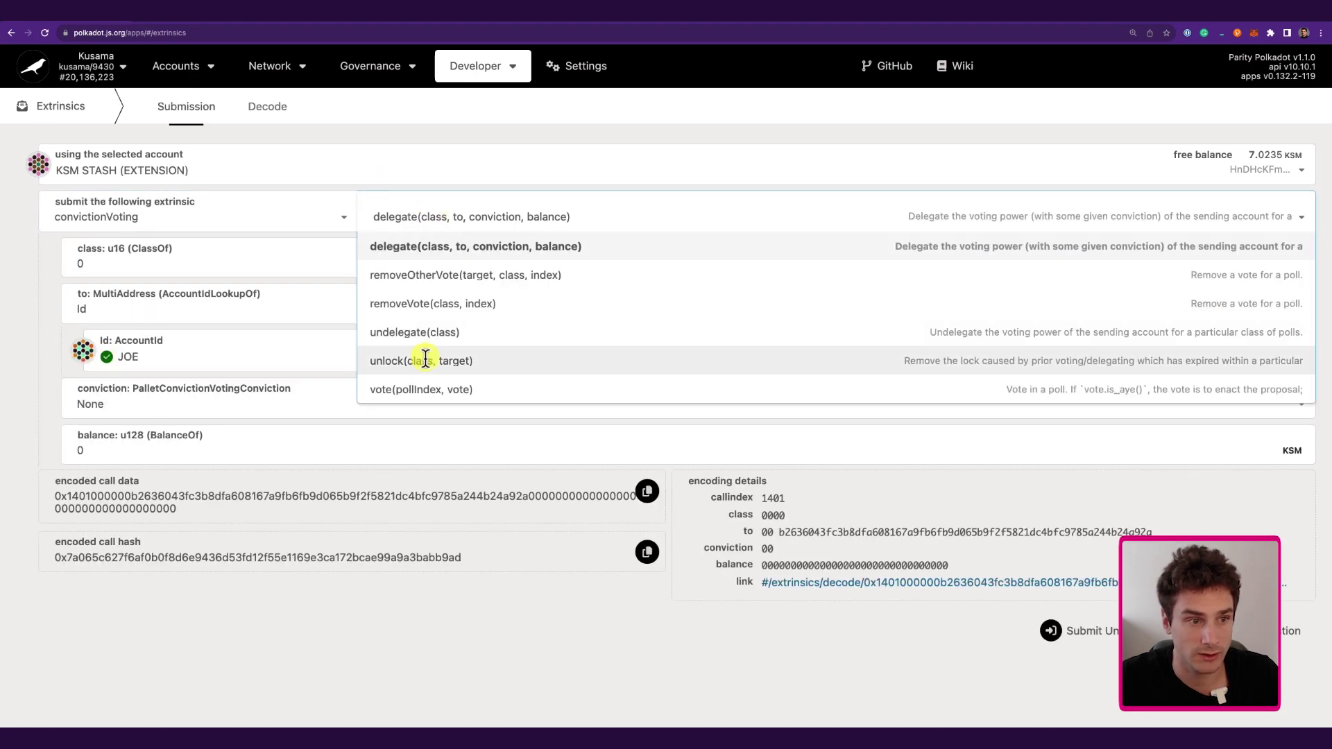
click(425, 359)
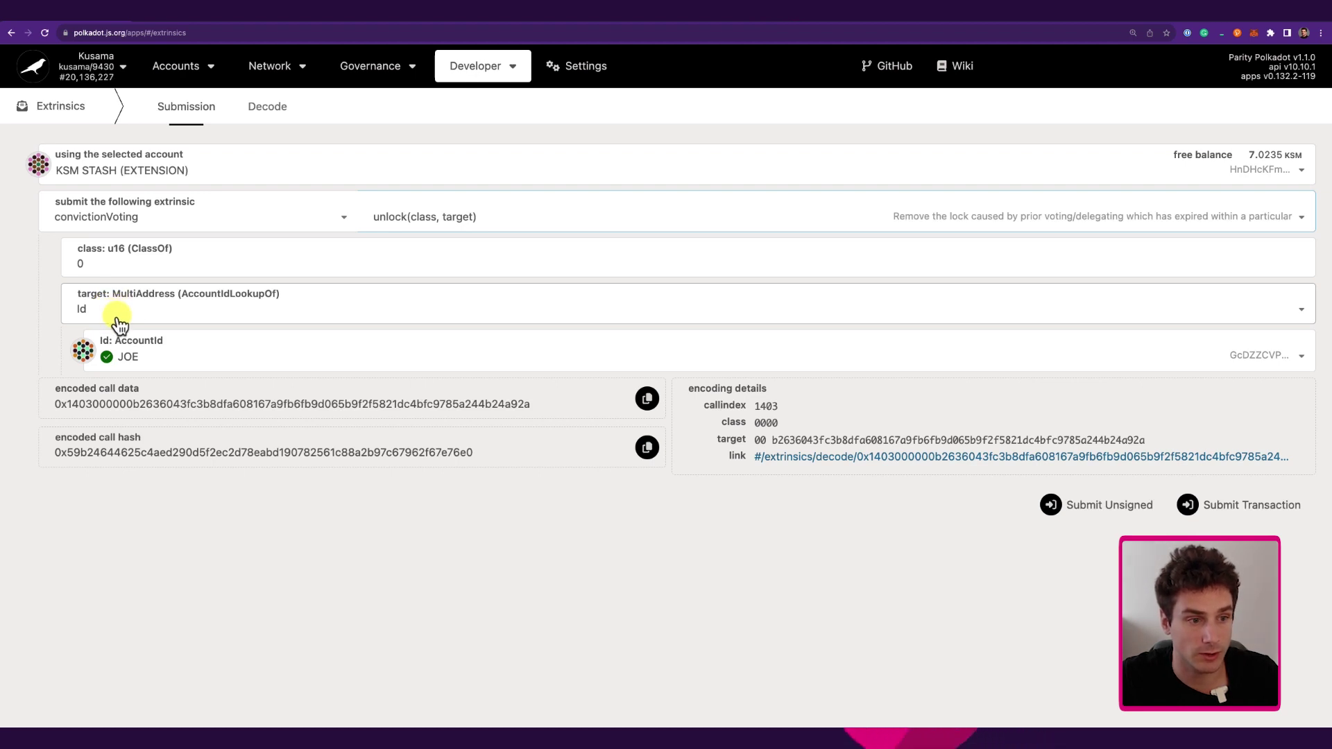
Set the unlock target to KSM STASH (EXTENSION), then go to My accounts
click(144, 358)
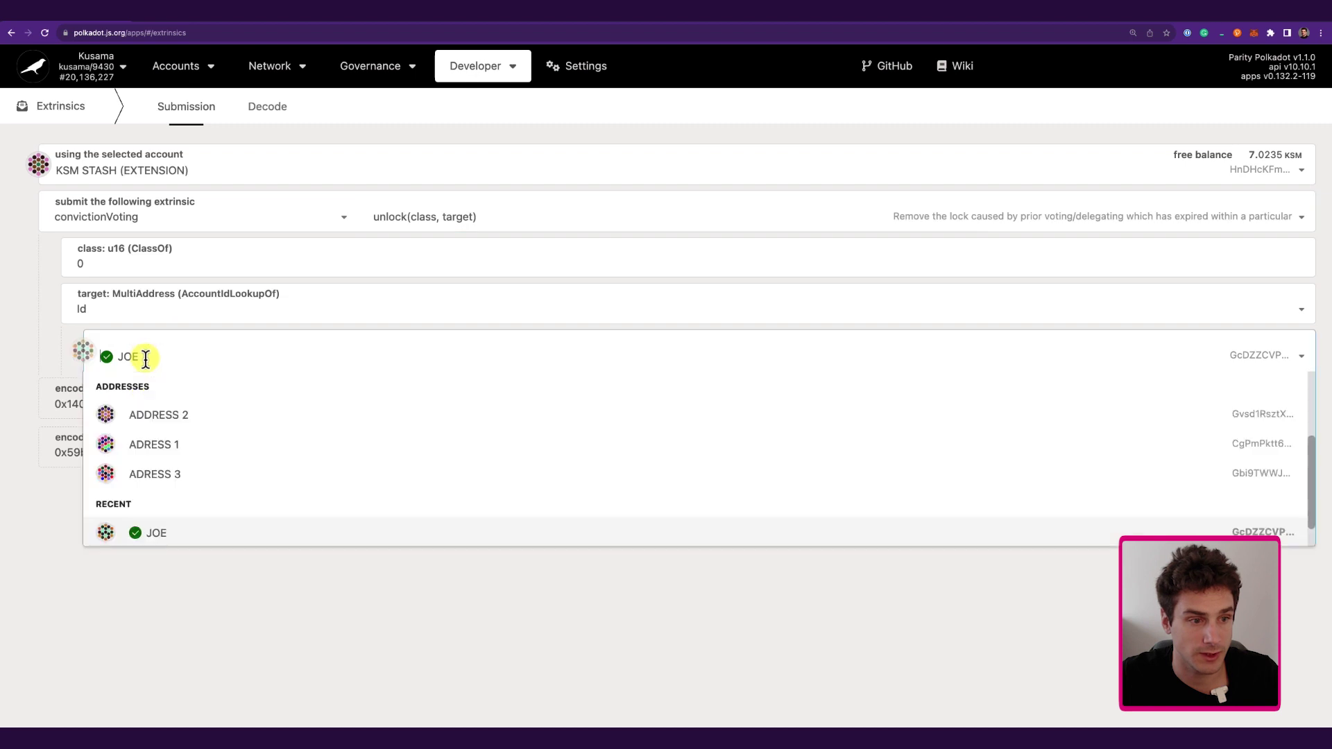
scroll(187, 446, up, 3)
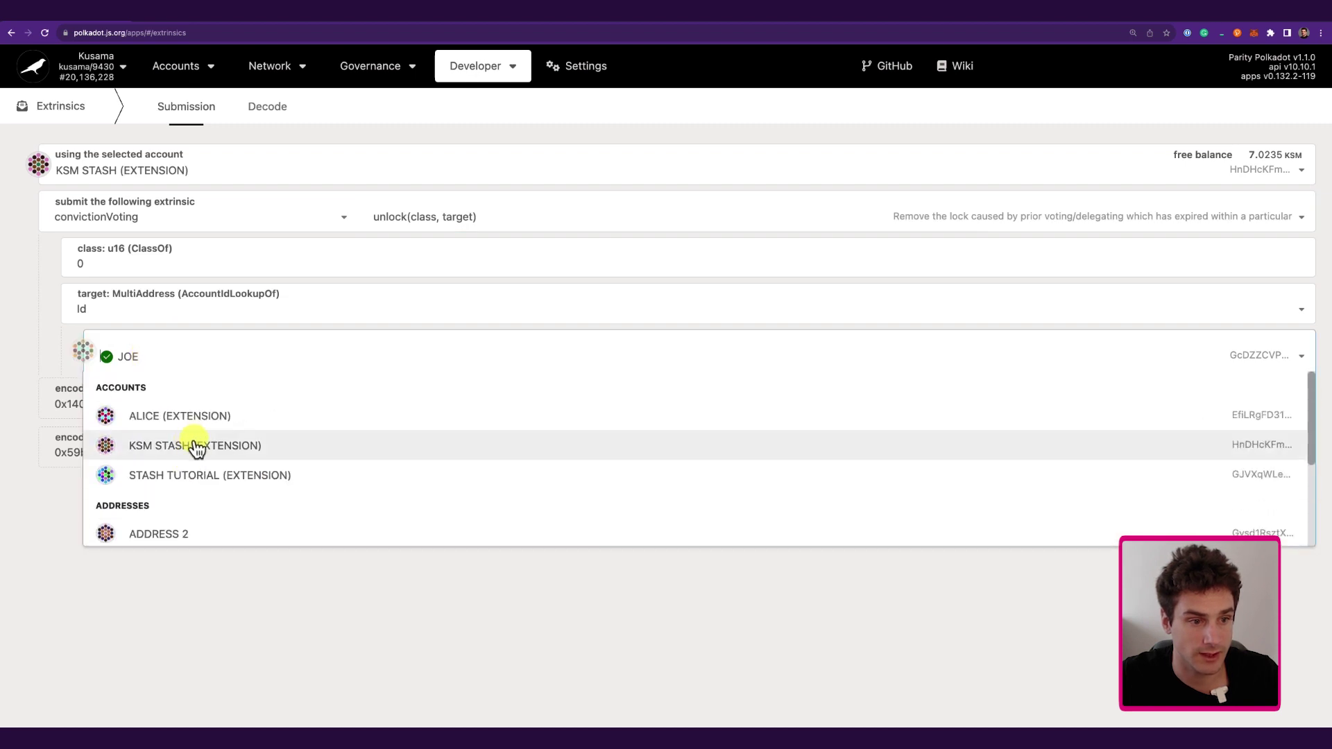
click(195, 445)
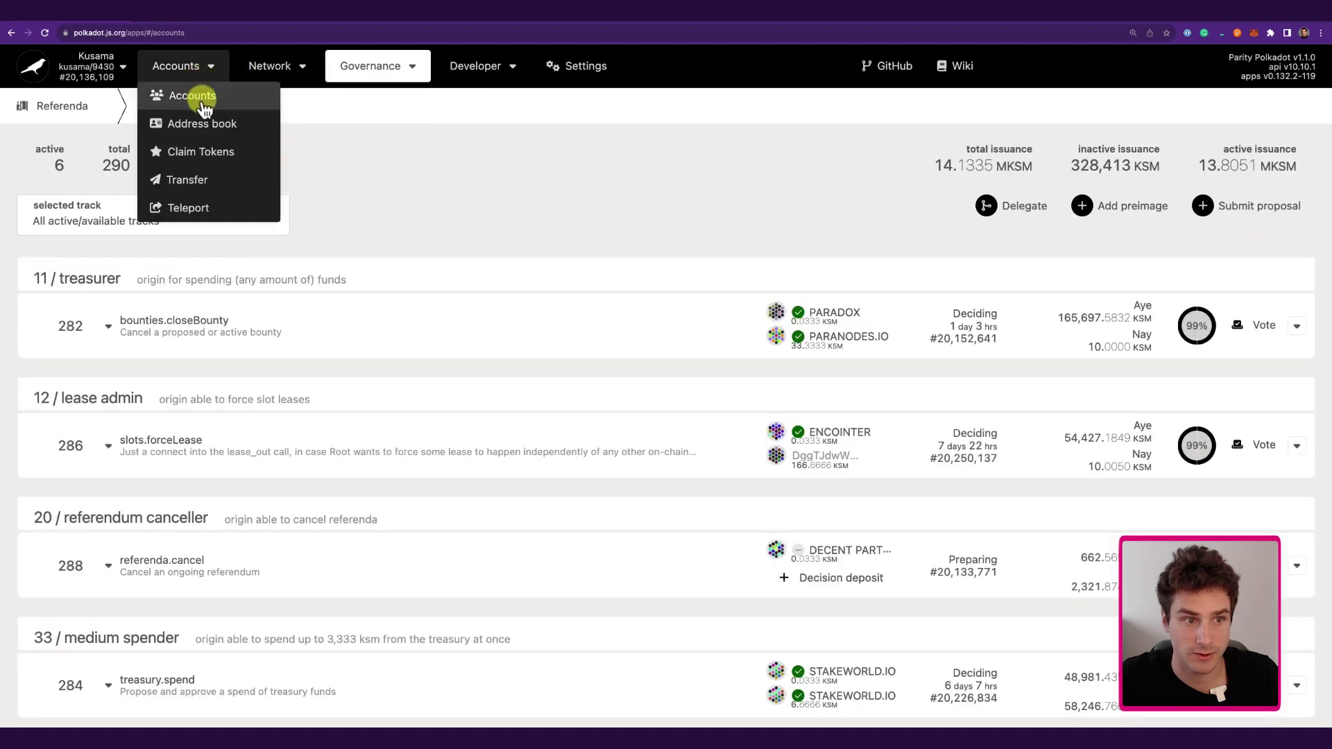
click(197, 93)
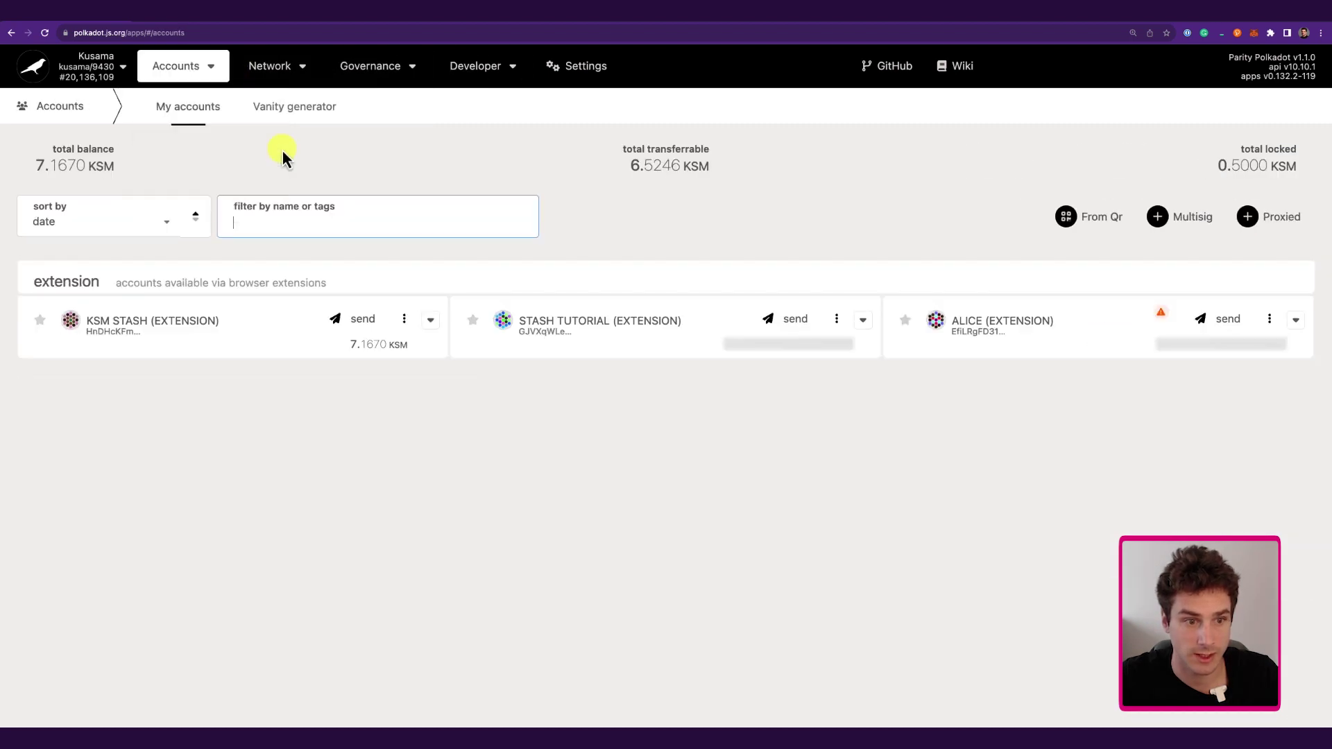
Expand KSM STASH balances: 6.5246 KSM transferable, 0.1423 reserved, 0.5000 KSM locked
click(431, 321)
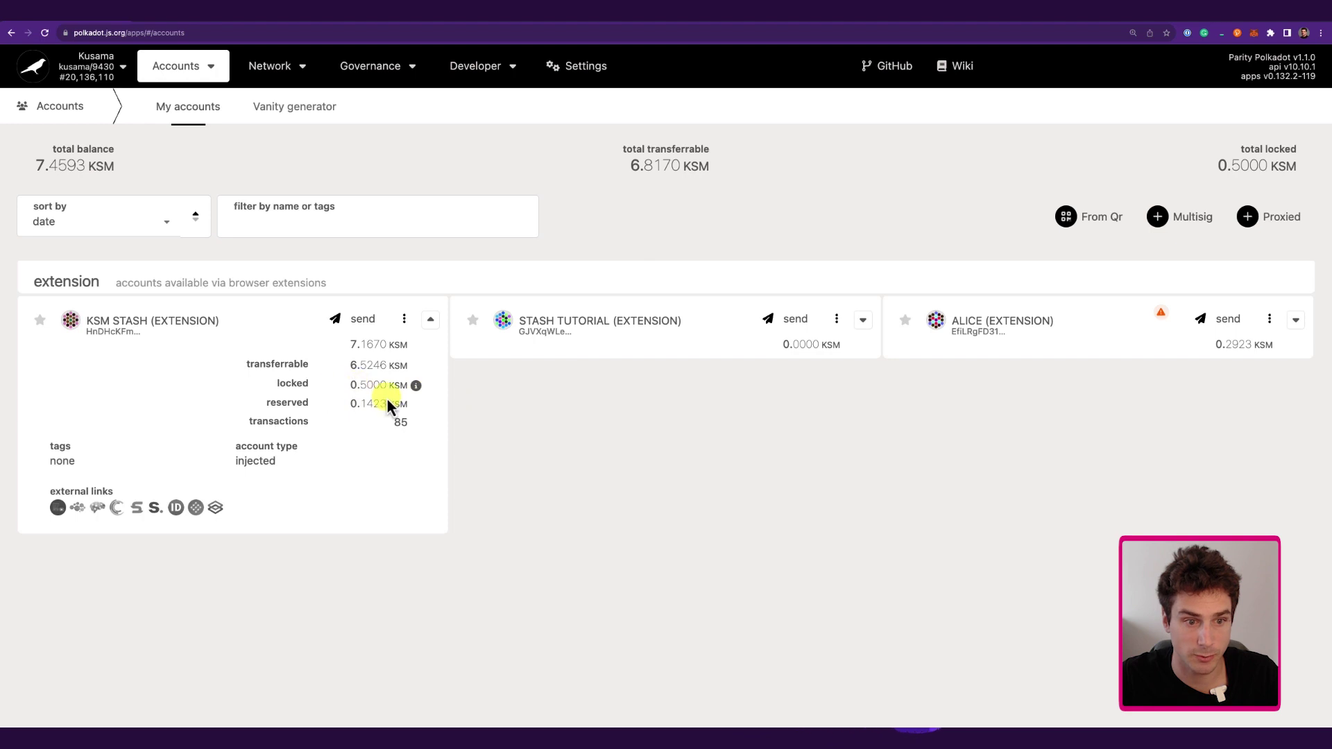
mouse_move(416, 392)
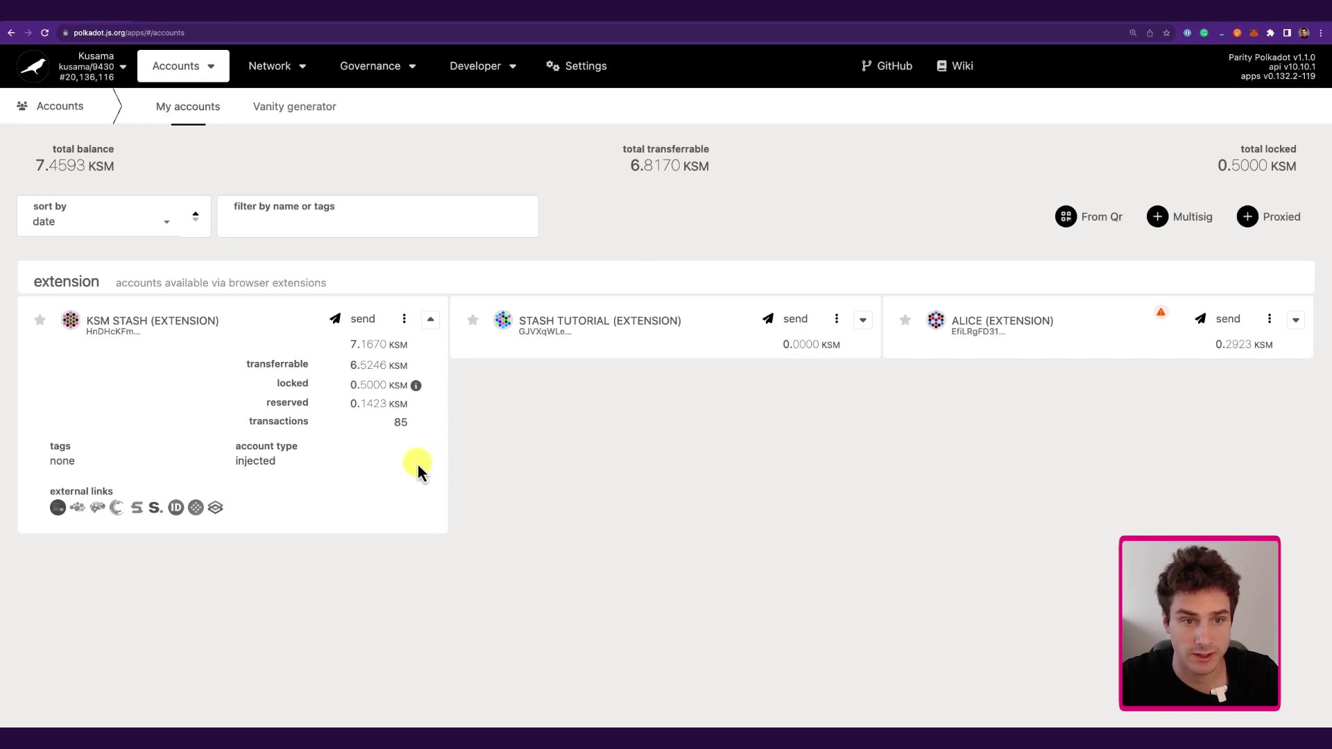
Preview the Referenda delegate form's tracks and the all-tracks toggle, then close it unsubmitted
mouse_move(396, 65)
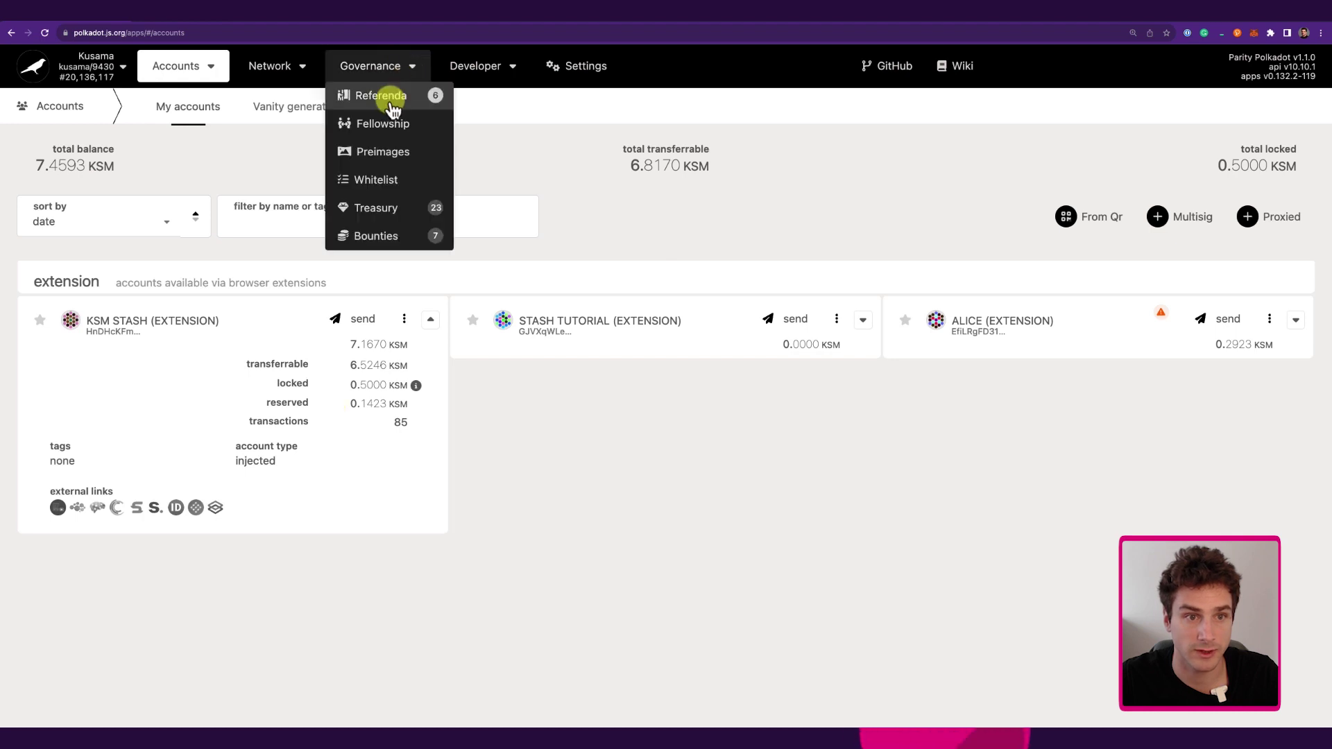
click(389, 100)
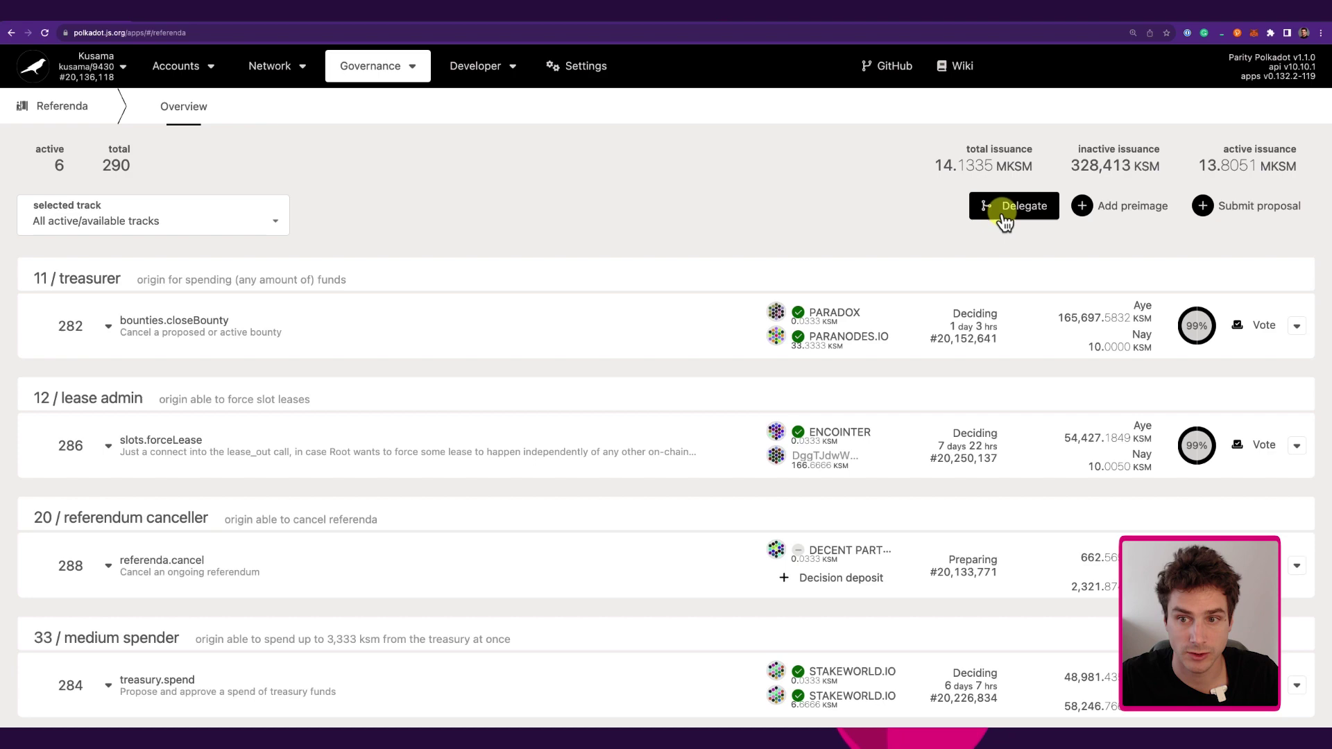
click(1009, 215)
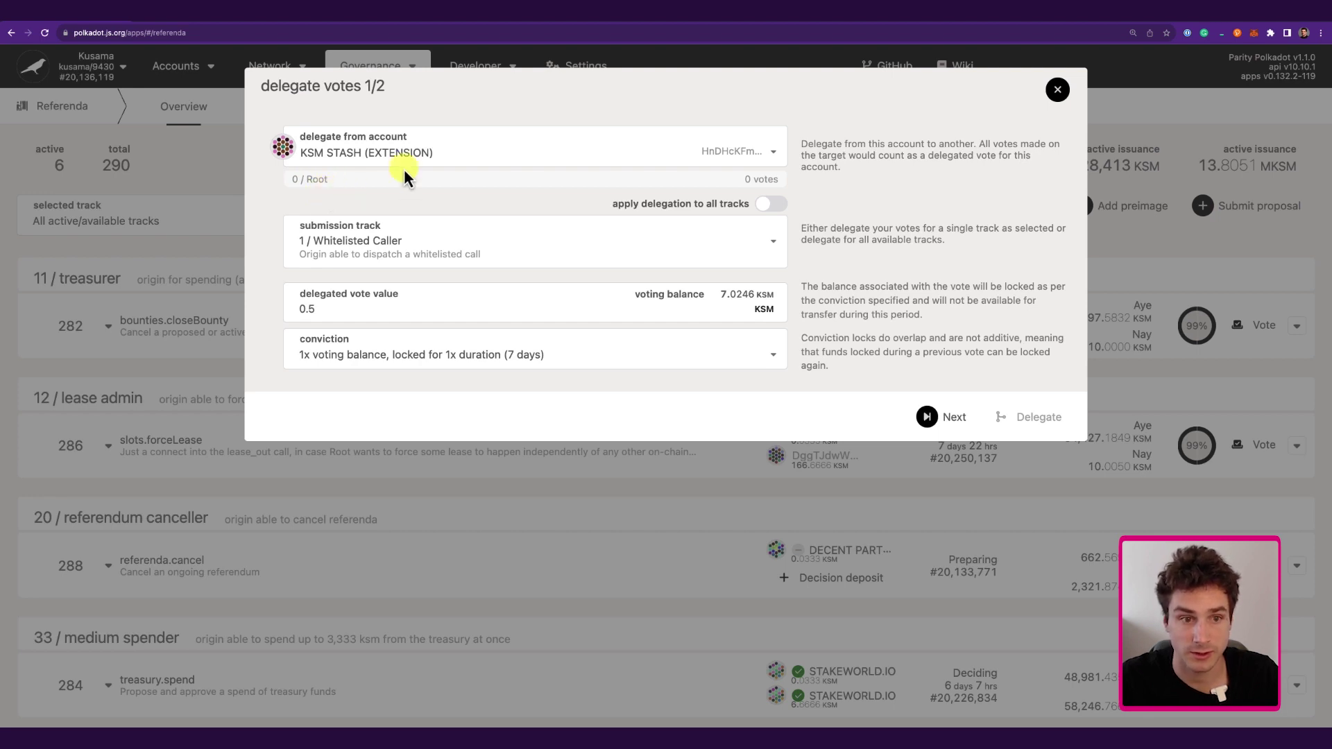
click(737, 238)
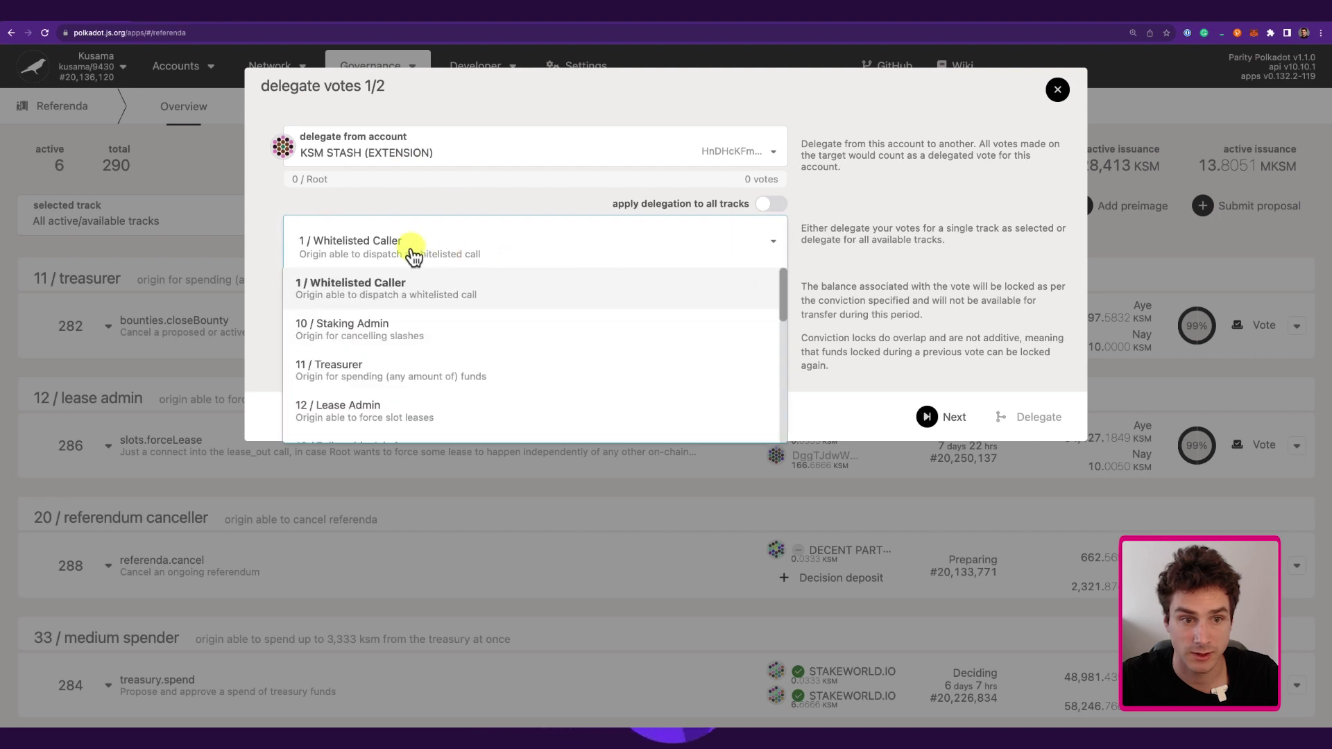
click(444, 204)
click(444, 203)
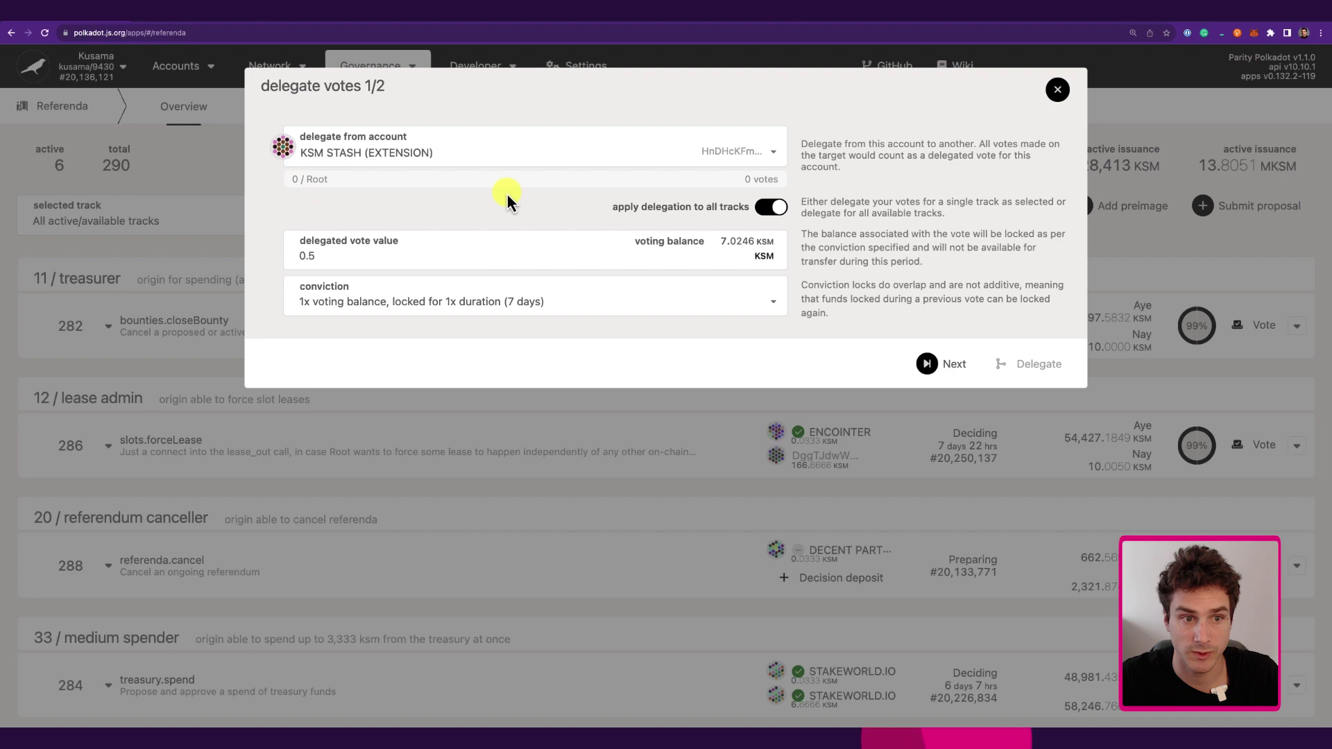
click(1064, 94)
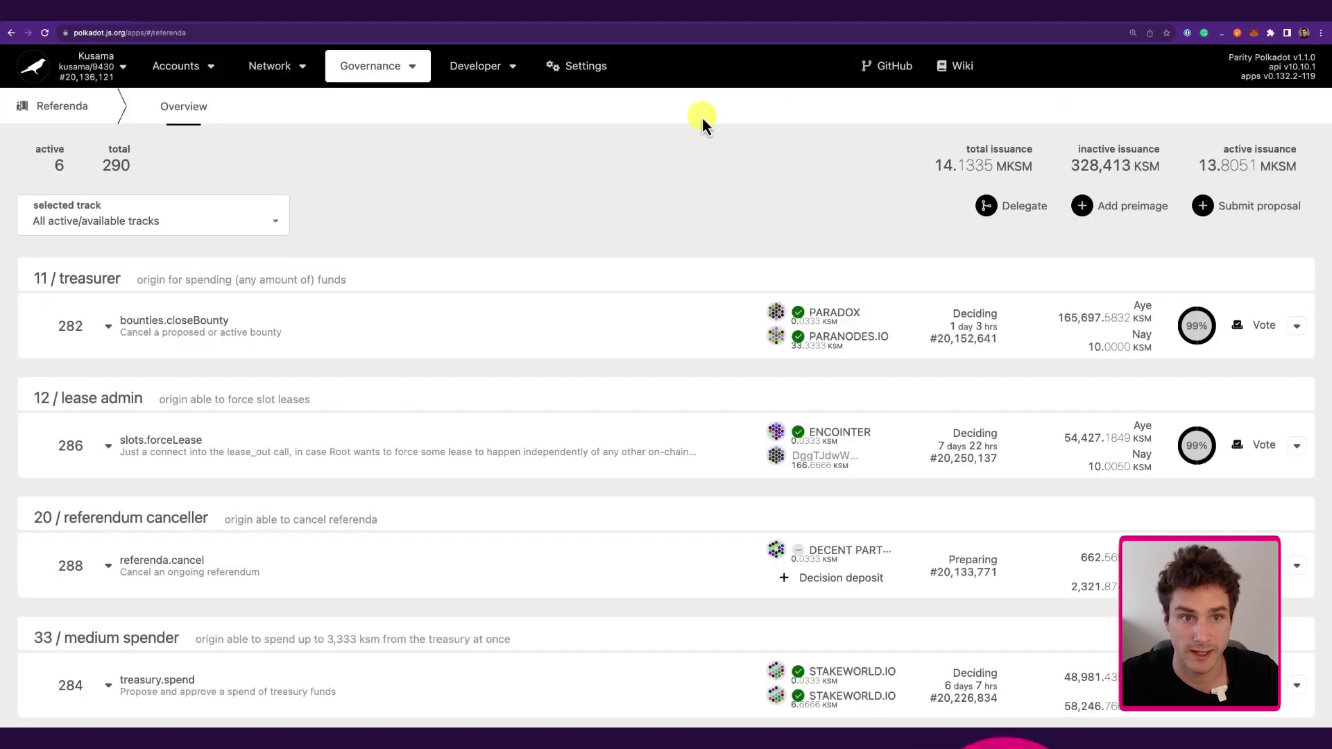
On Developer > Extrinsics, select the convictionVoting module's delegate call
mouse_move(511, 65)
click(499, 123)
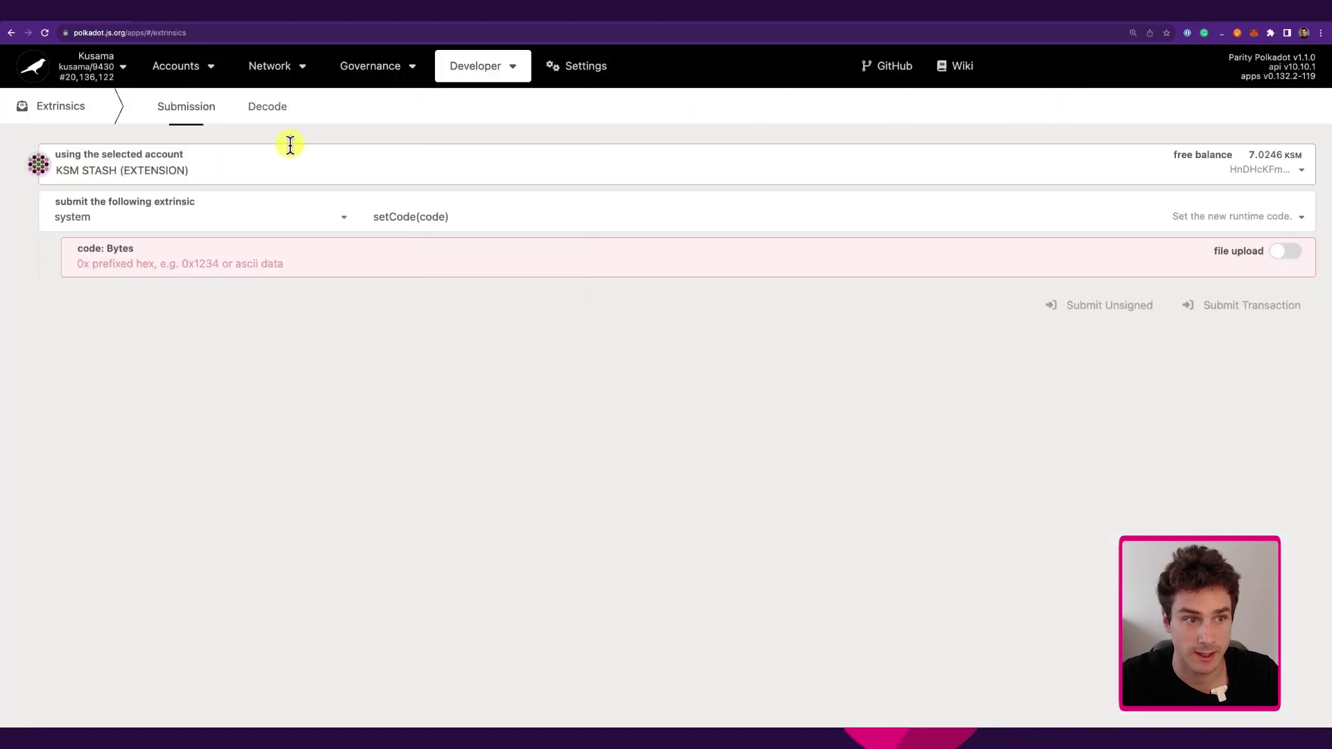
click(107, 225)
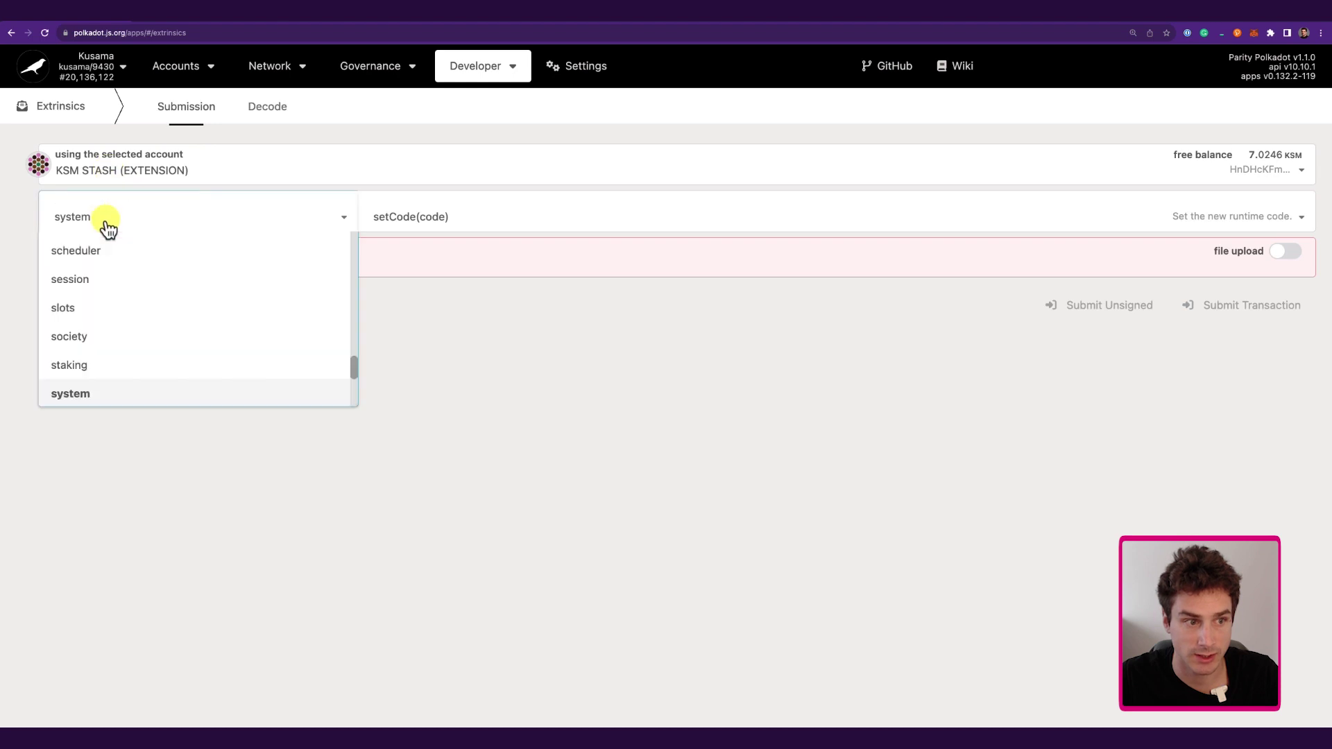
scroll(108, 229, up, 10)
click(65, 288)
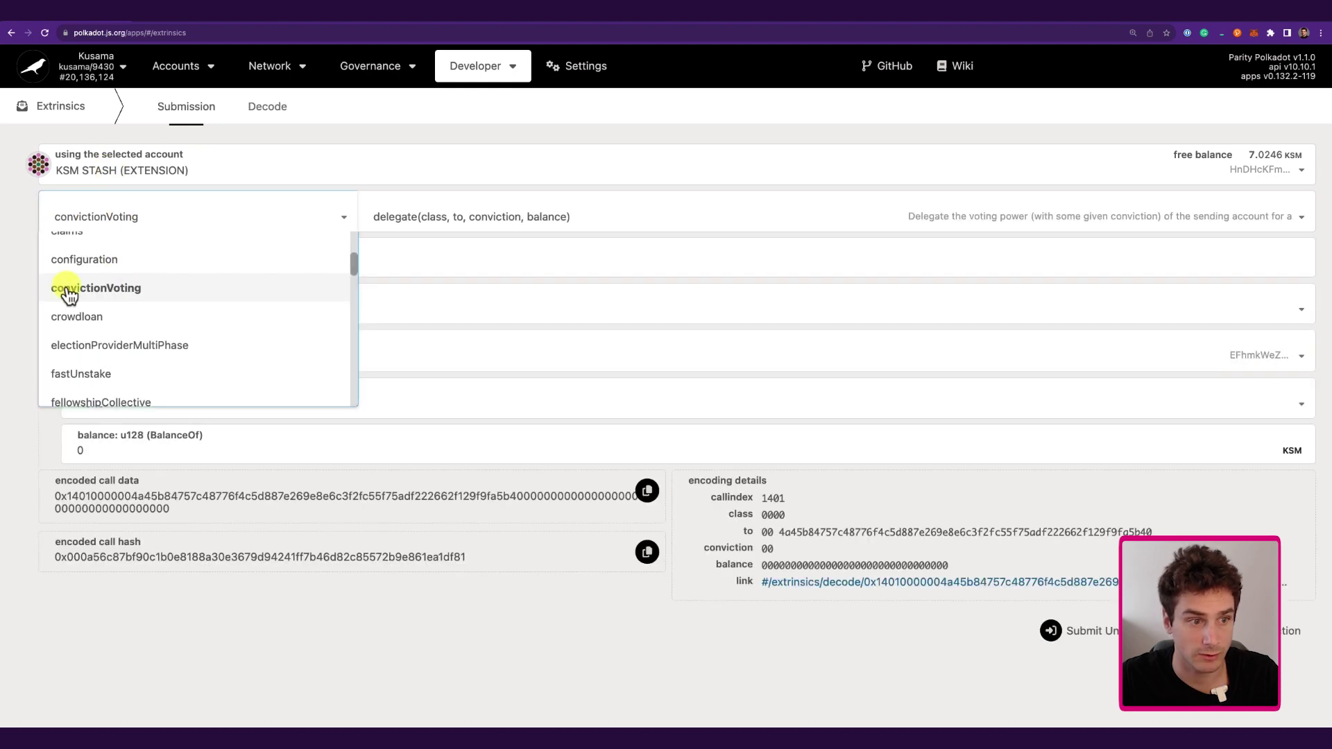
click(116, 301)
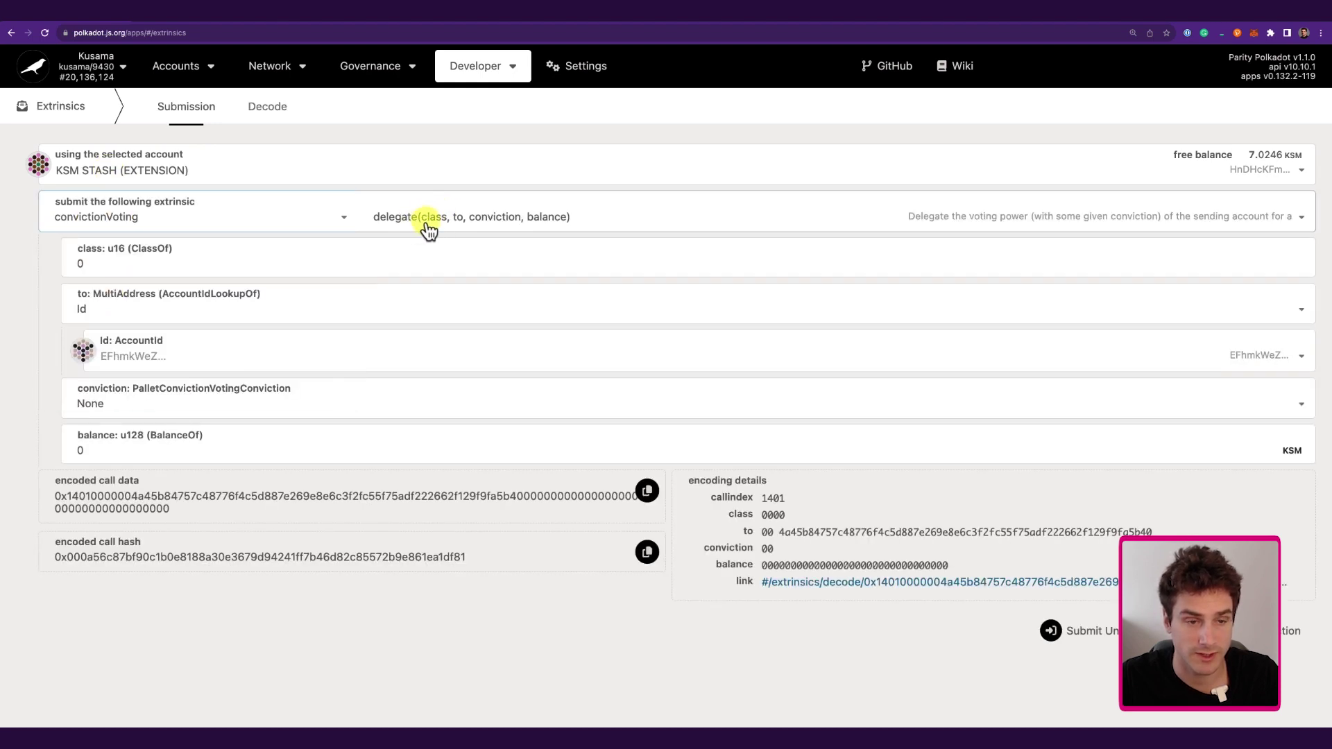
click(434, 226)
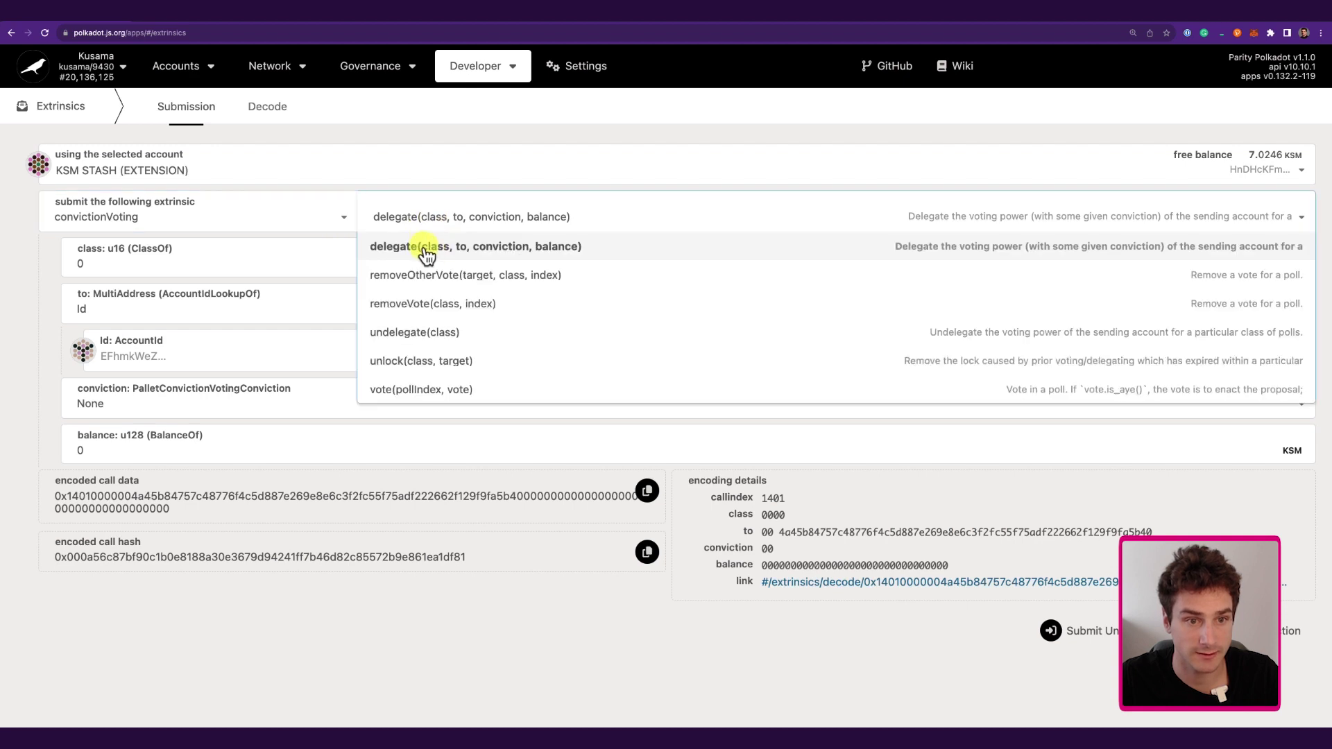
click(426, 255)
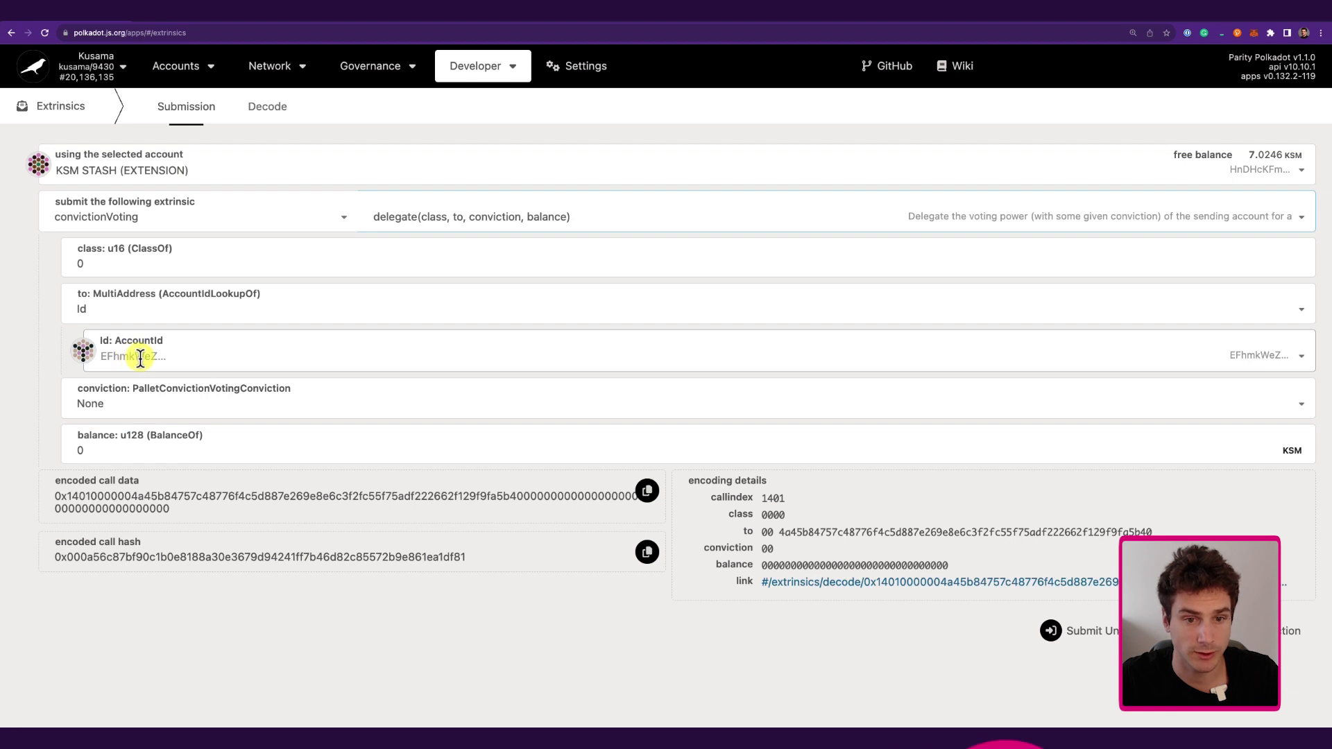
Set the delegation target to JOE with Locked1x conviction and clear the balance field
key(ctrl+v)
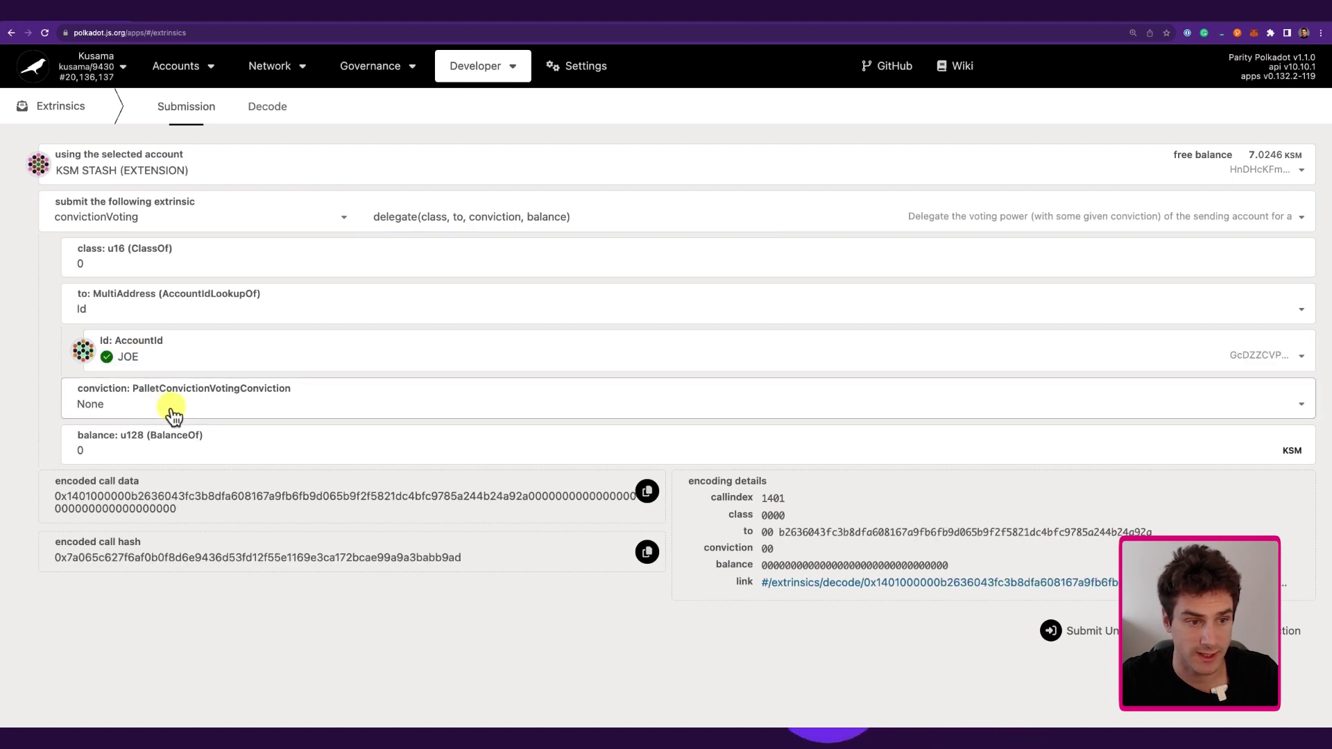
click(173, 414)
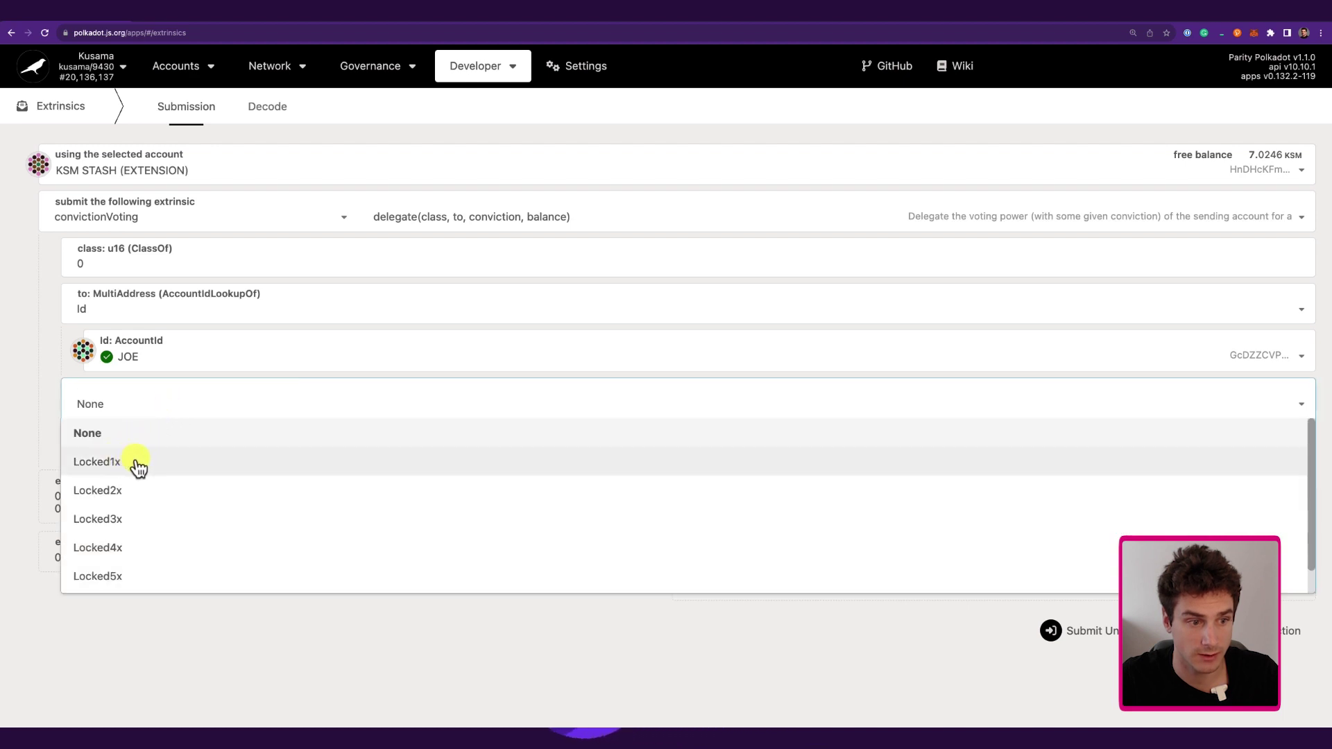
click(109, 461)
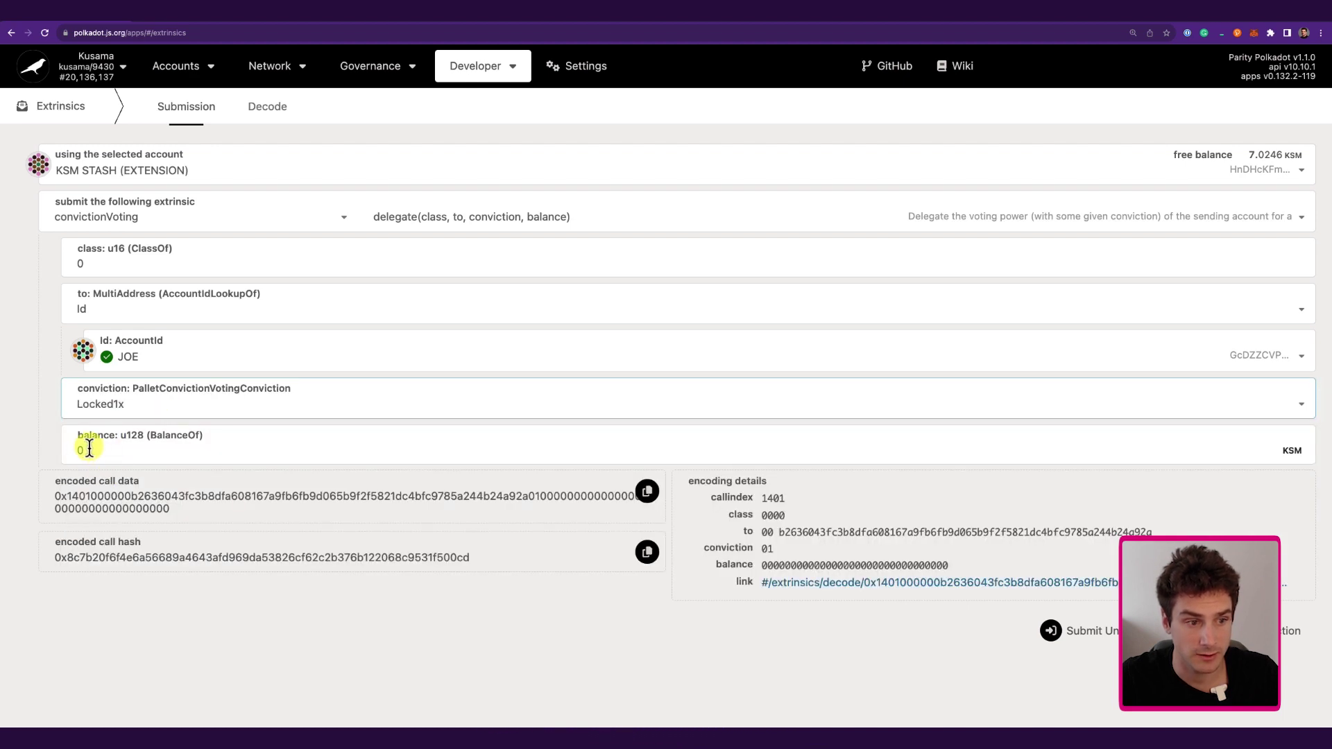
click(98, 452)
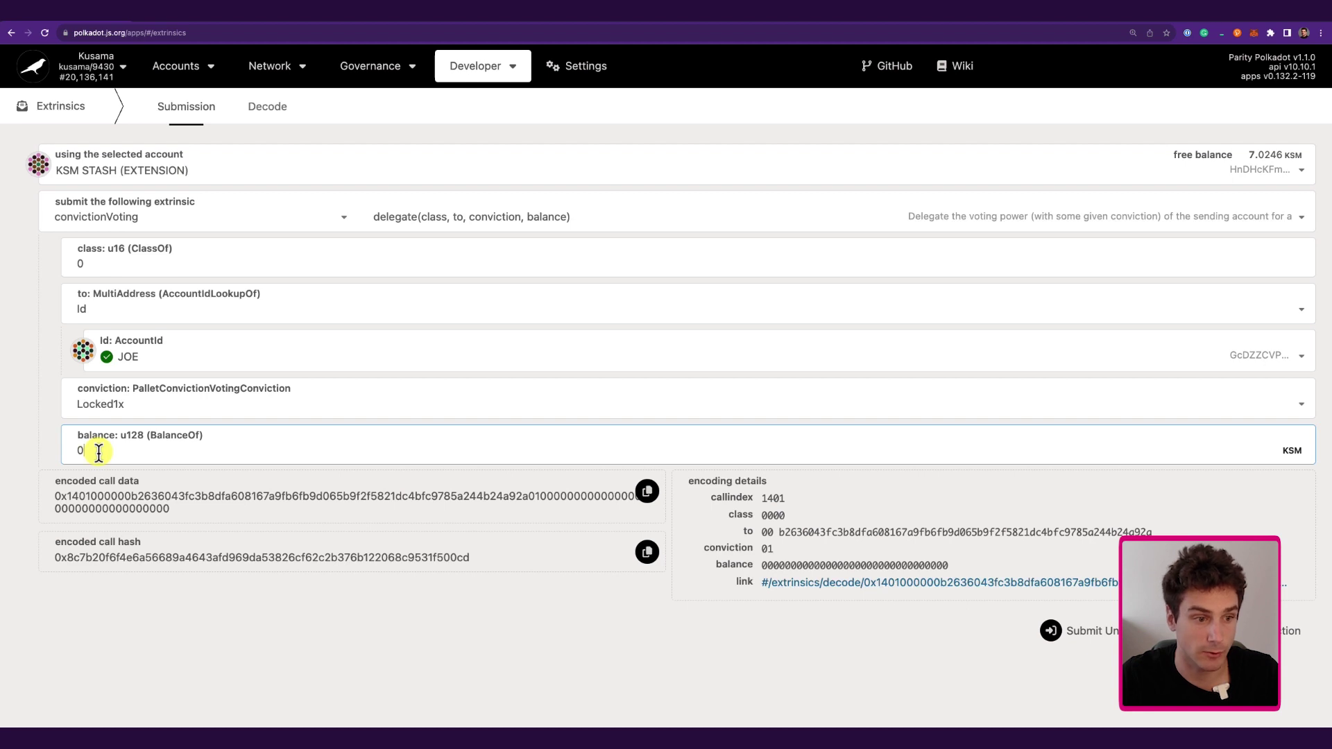
key(BackSpace)
Enter a 1 KSM balance, then submit and sign the delegation with the account password
text(1)
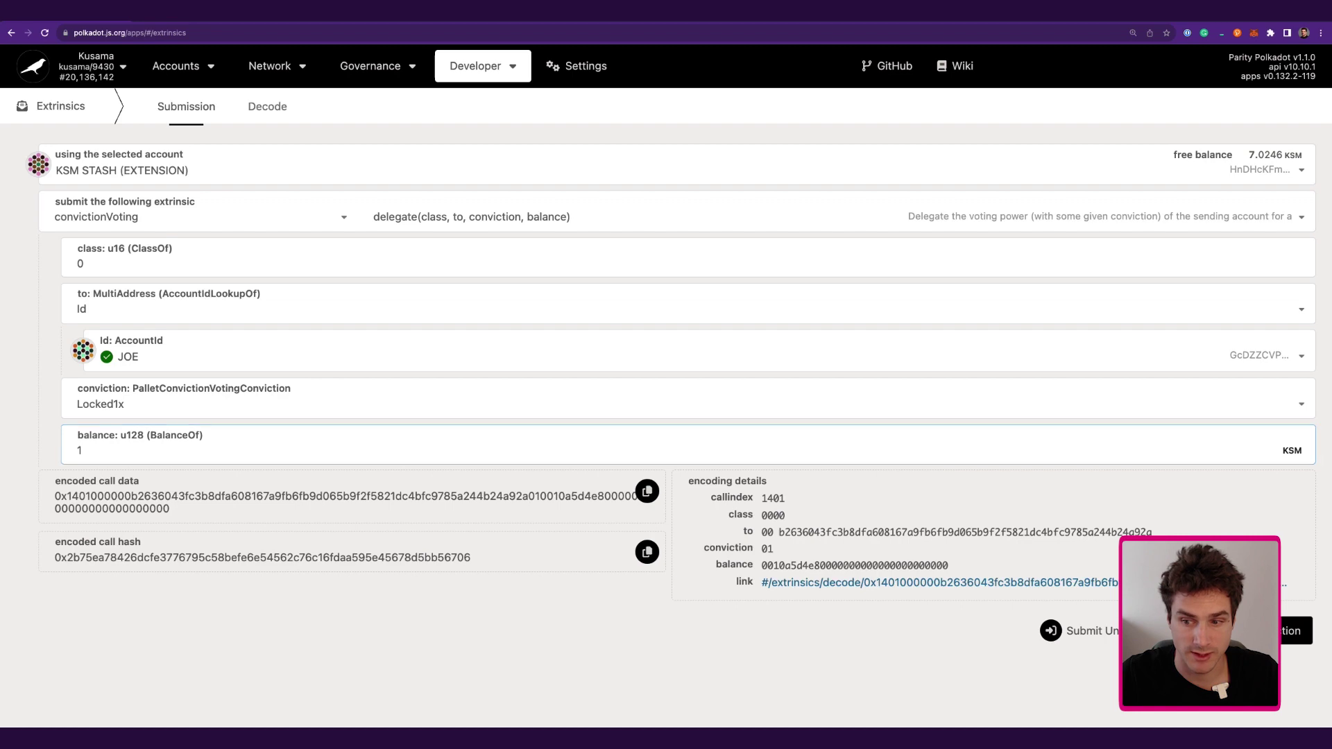
click(1291, 631)
click(1005, 354)
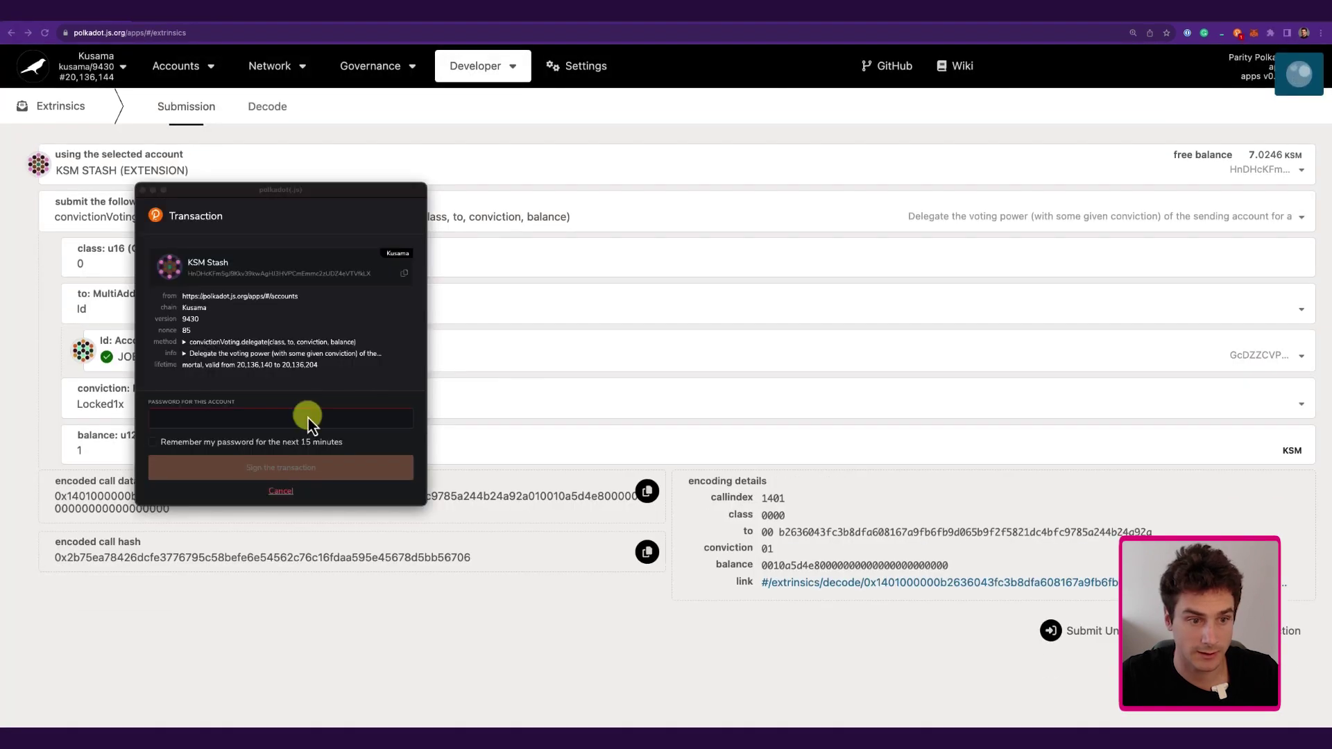
click(232, 421)
key(super+v)
click(280, 469)
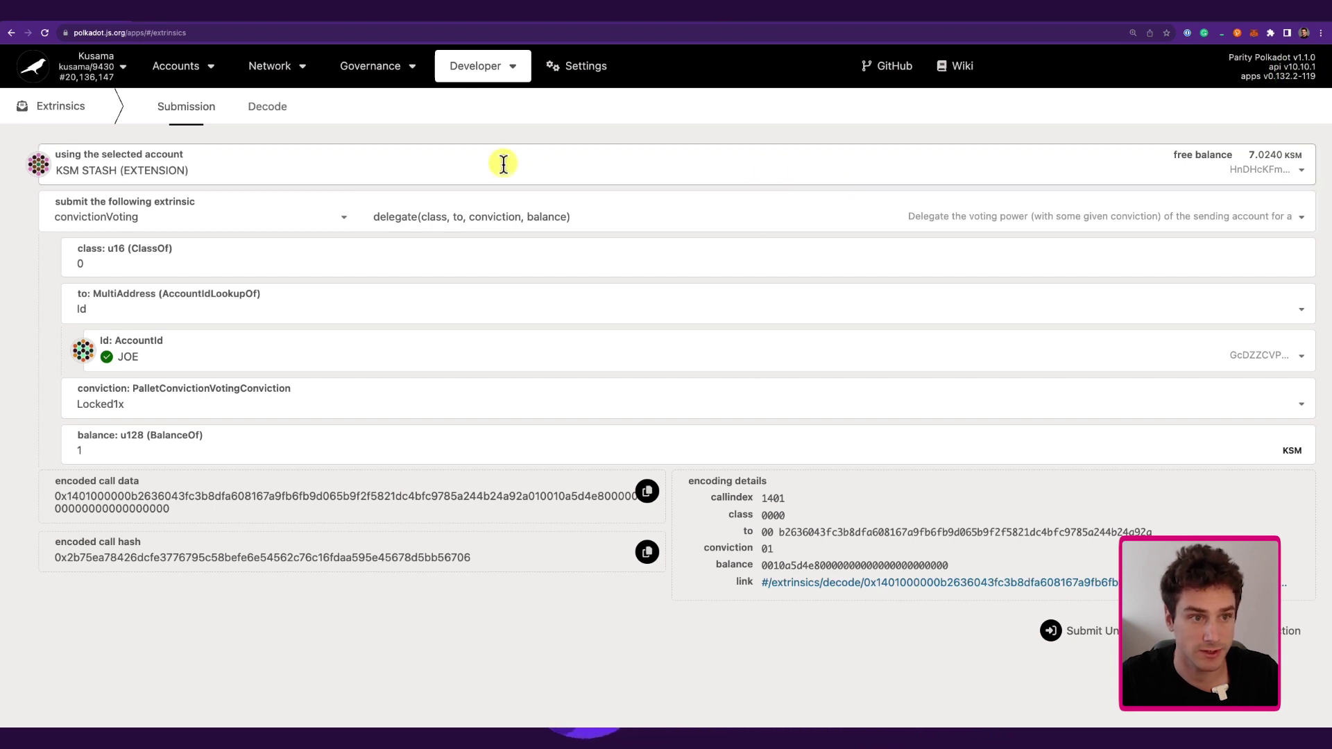
On Governance > Referenda, check the Delegate form shows Root delegating, then close it
mouse_move(384, 66)
click(377, 97)
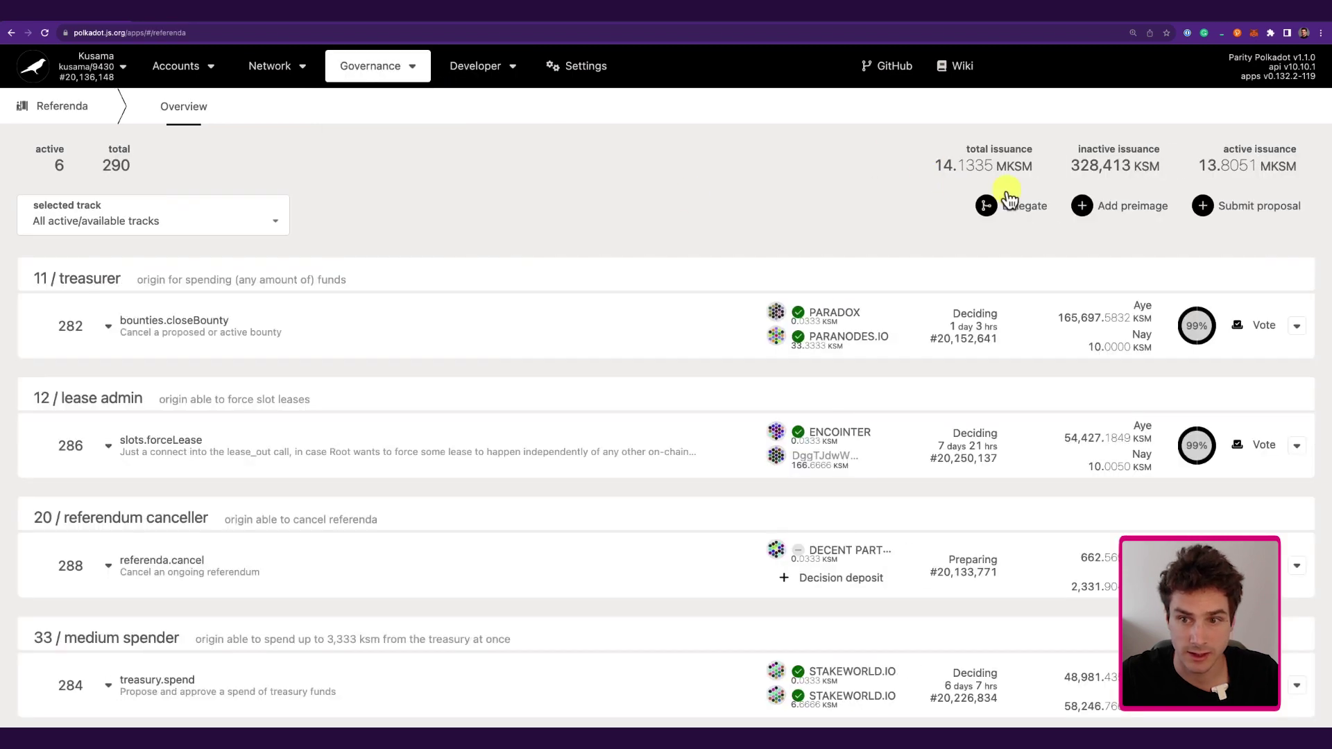
click(1010, 205)
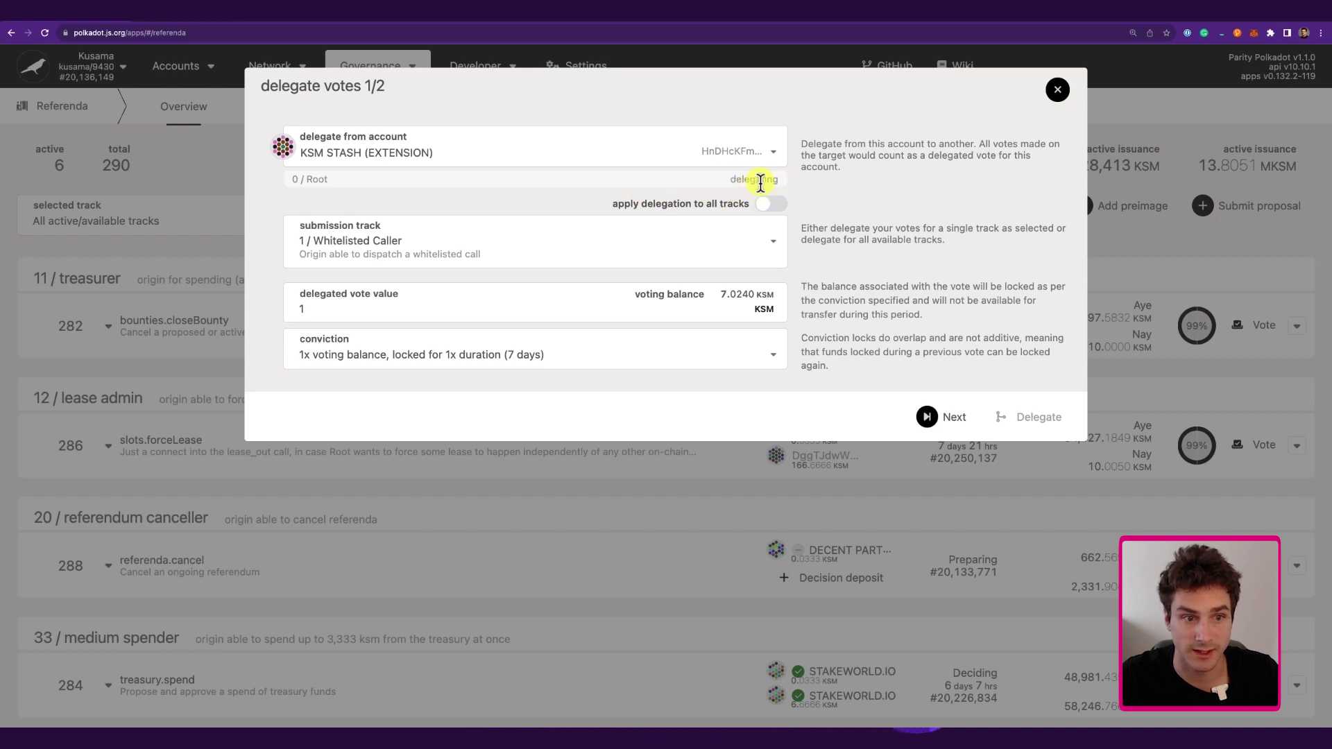
key(Escape)
Expand KSM STASH in My accounts to check its 1.0000 KSM Referenda/Vote lock
mouse_move(201, 66)
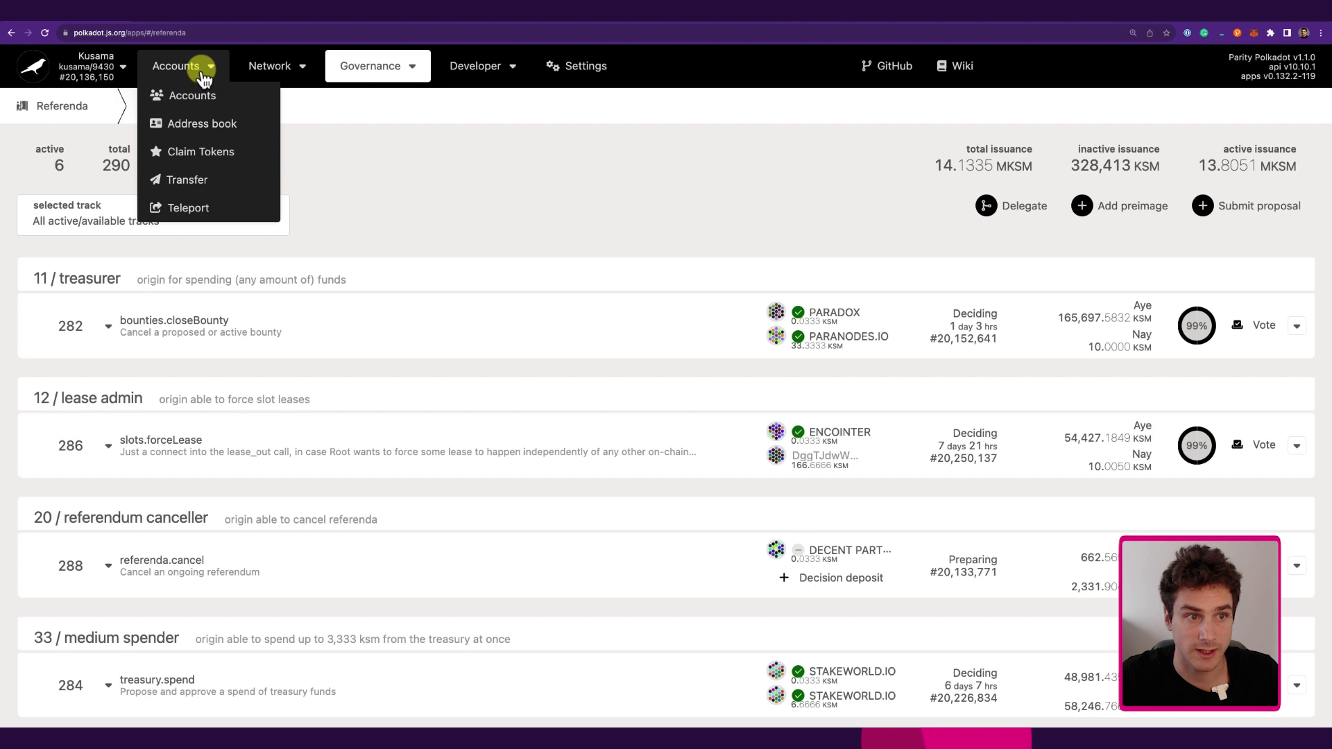
click(201, 96)
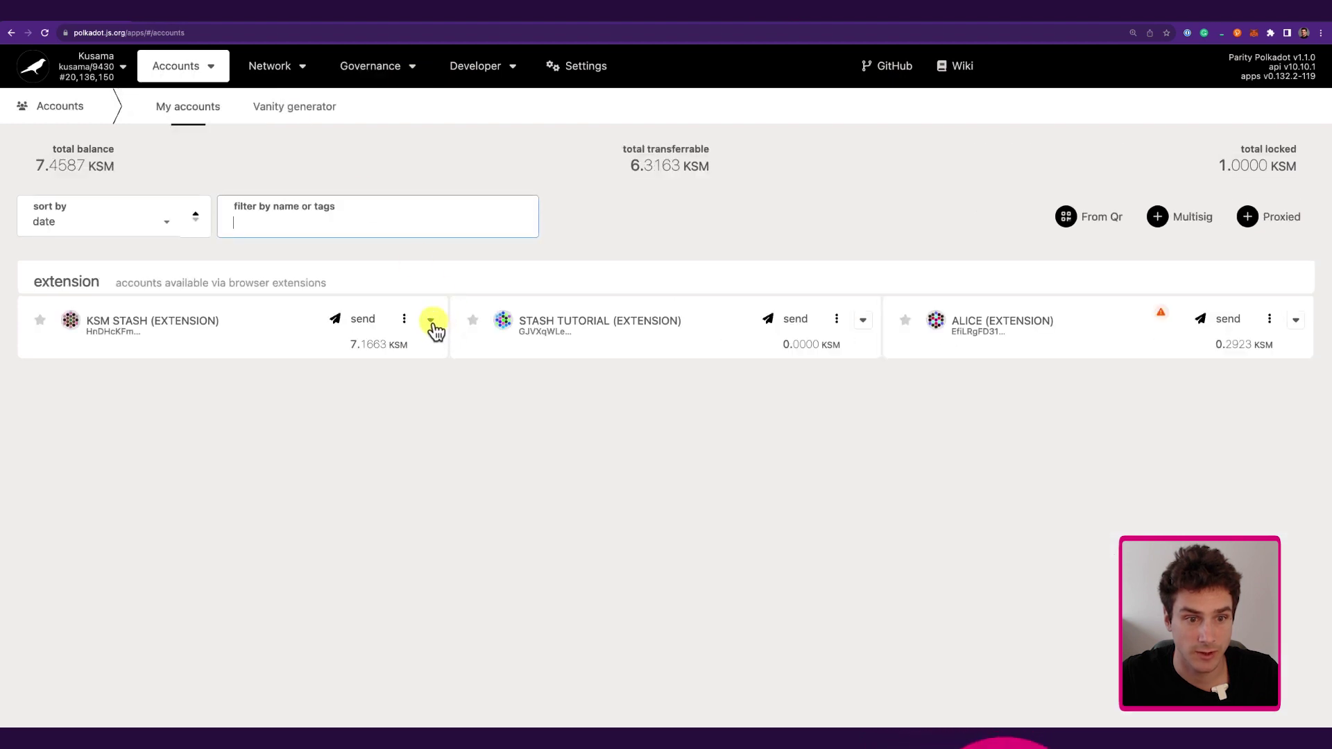
click(431, 322)
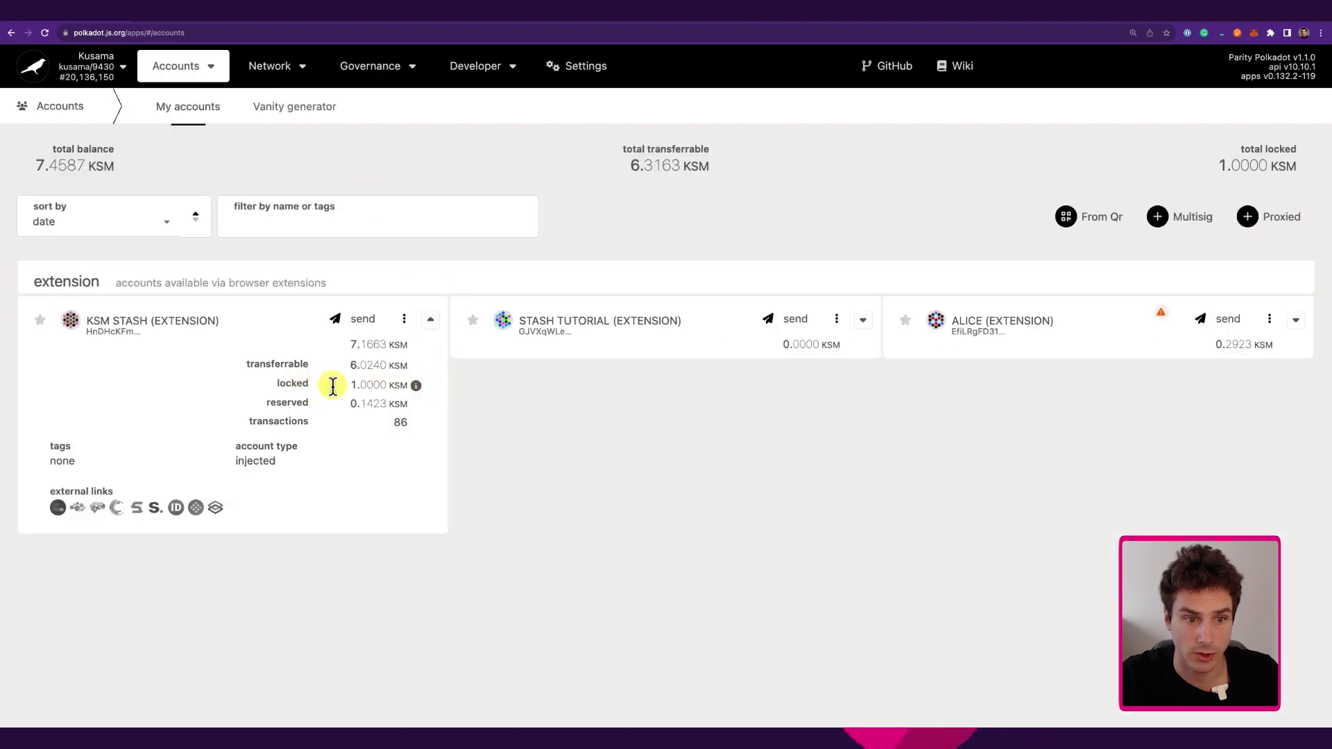
mouse_move(415, 389)
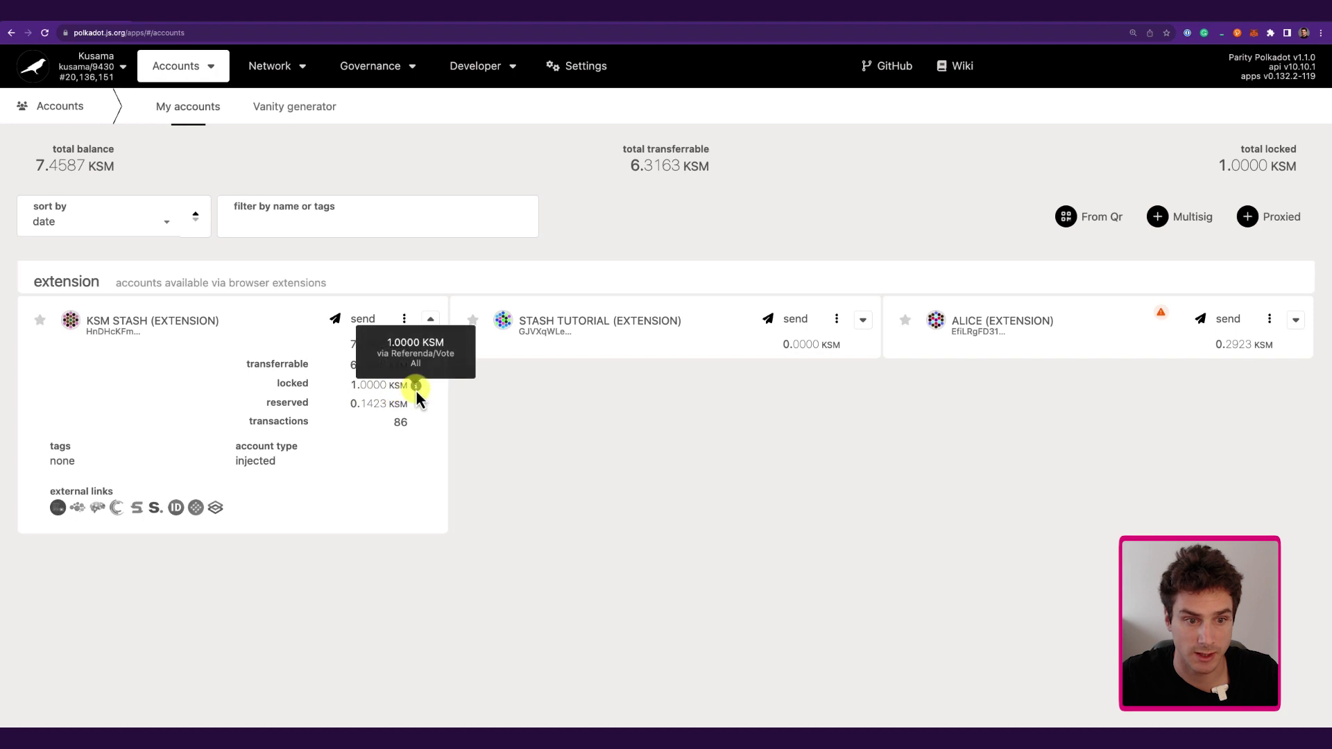